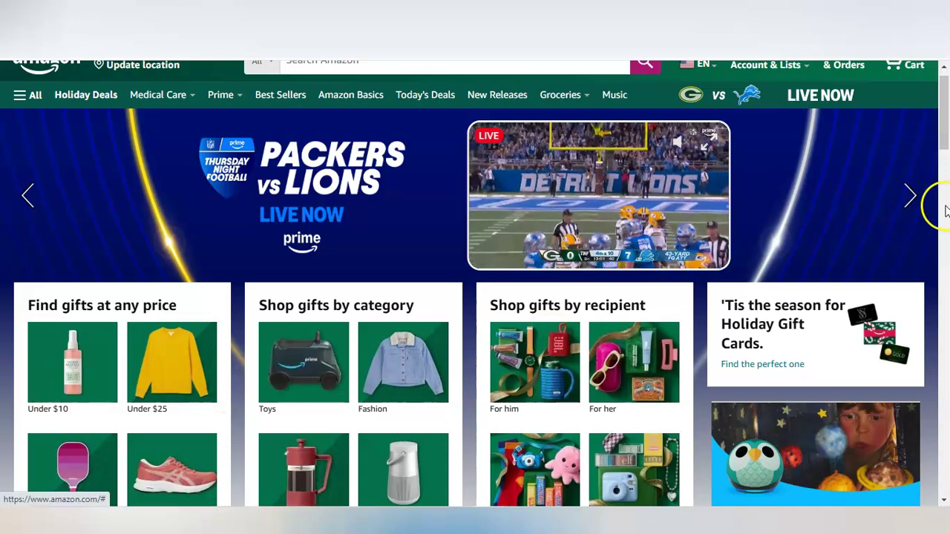
Scroll the Amazon homepage down to the footer's Make Money with Us column.
left_click_drag(943, 112, 946, 380)
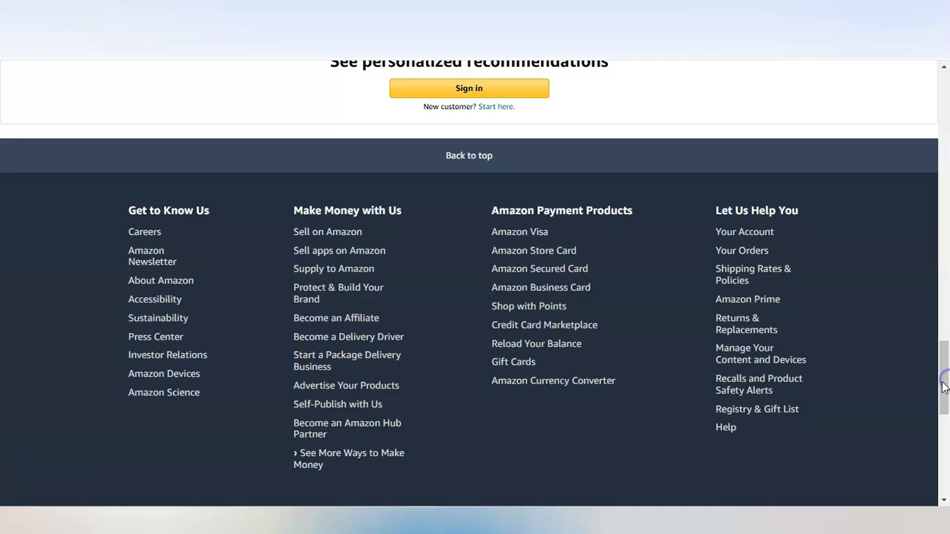
Open Become an Affiliate from the footer and start the Associates sign-up.
left_click(361, 317)
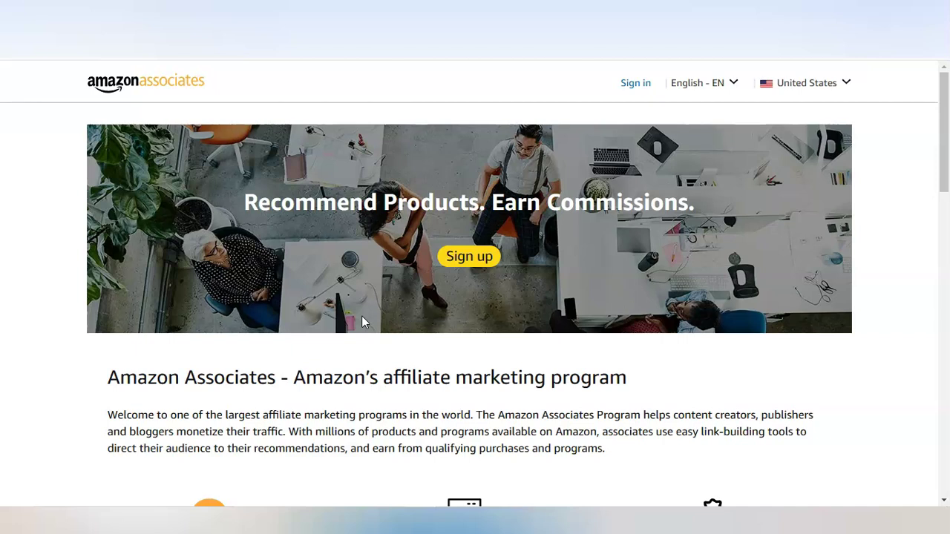
left_click_drag(945, 167, 944, 84)
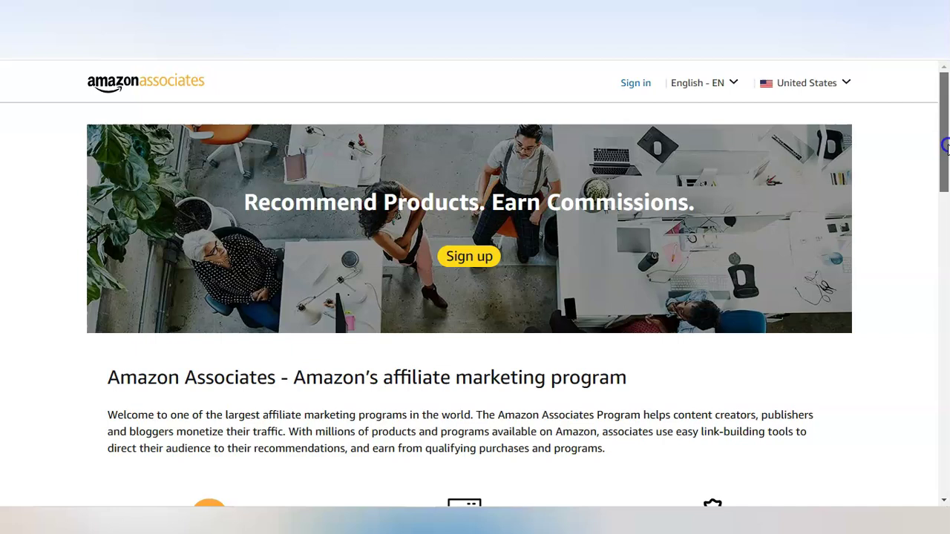
left_click(469, 264)
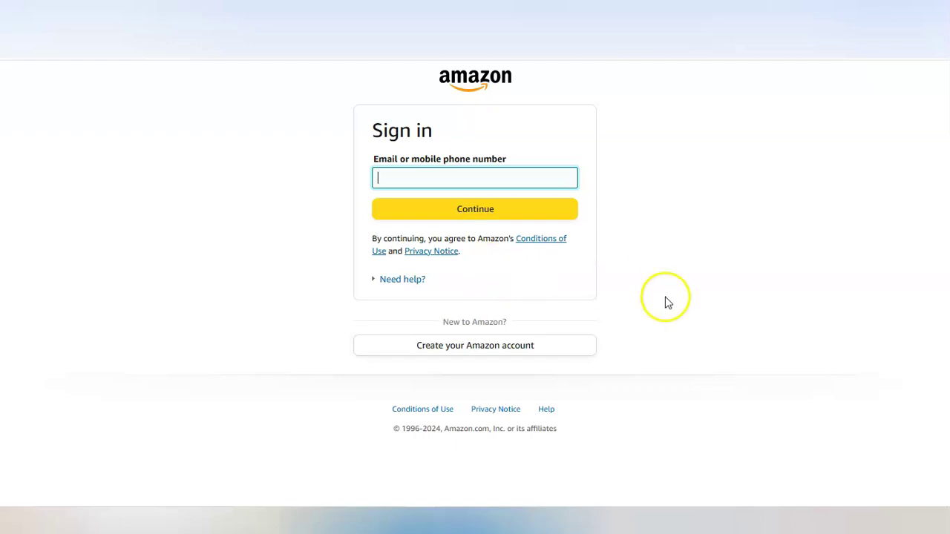
Start a new Amazon account and enter the holder's name and a saved email address.
left_click(498, 348)
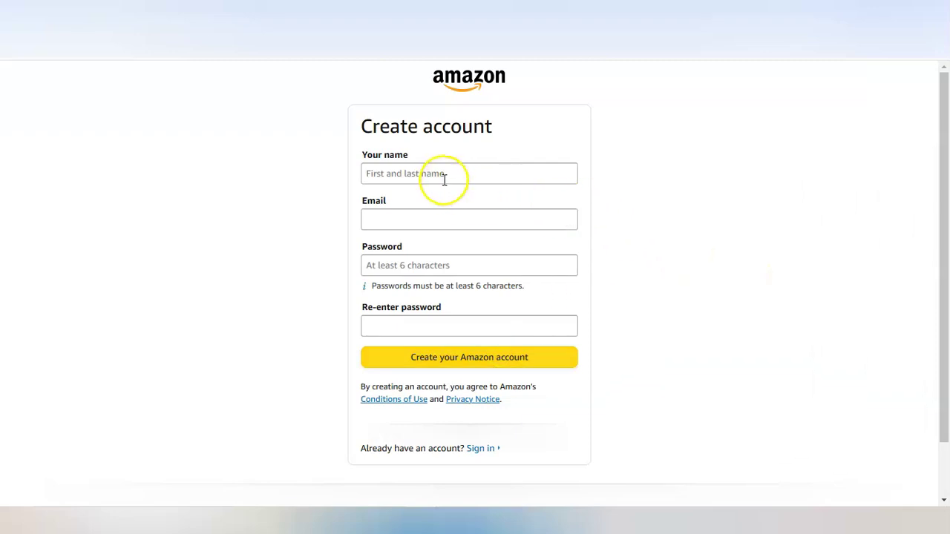
left_click(391, 174)
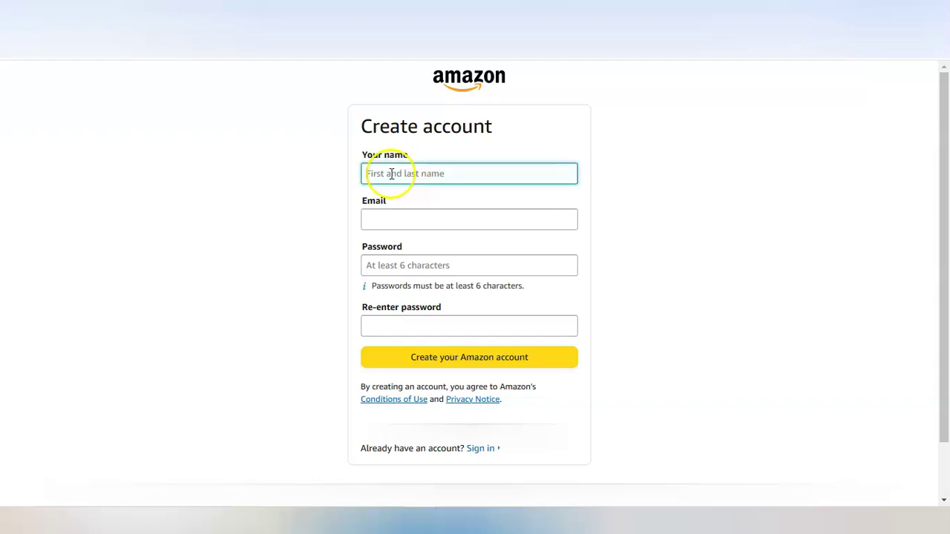
type("Christian")
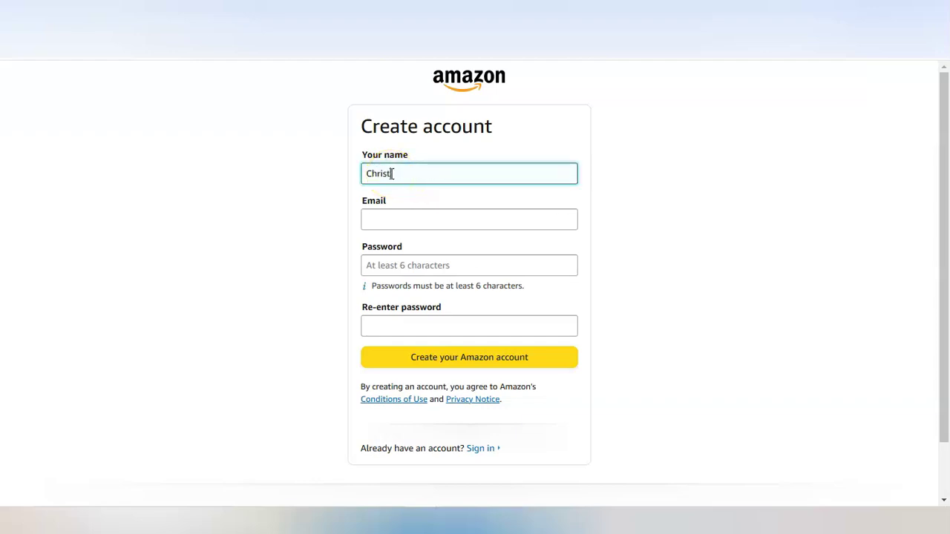
left_click(384, 219)
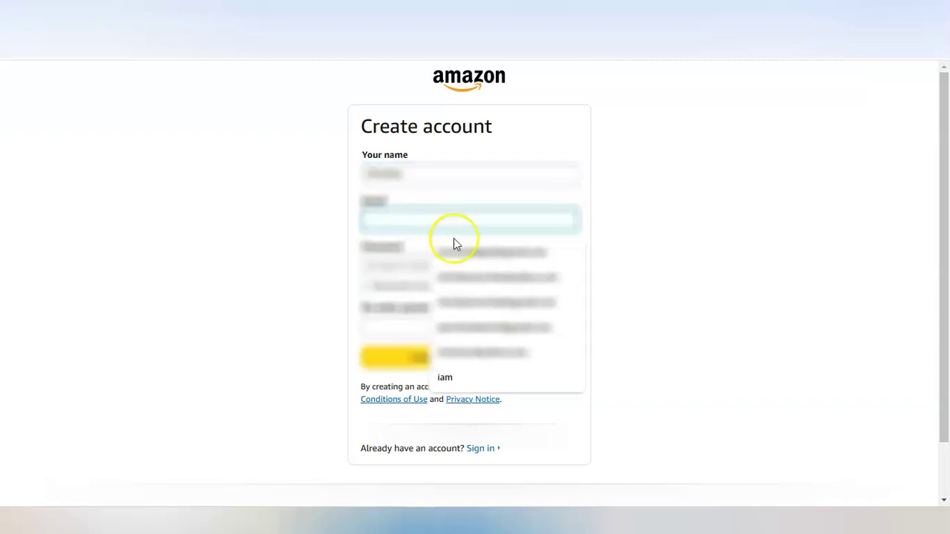
left_click(475, 249)
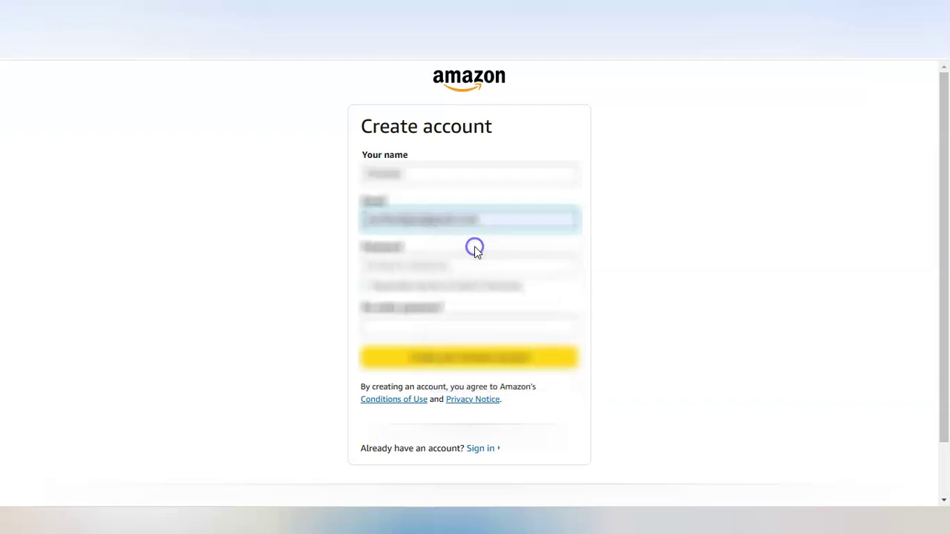
Decline the suggested strong password, then set a custom password and re-enter it.
left_click(396, 265)
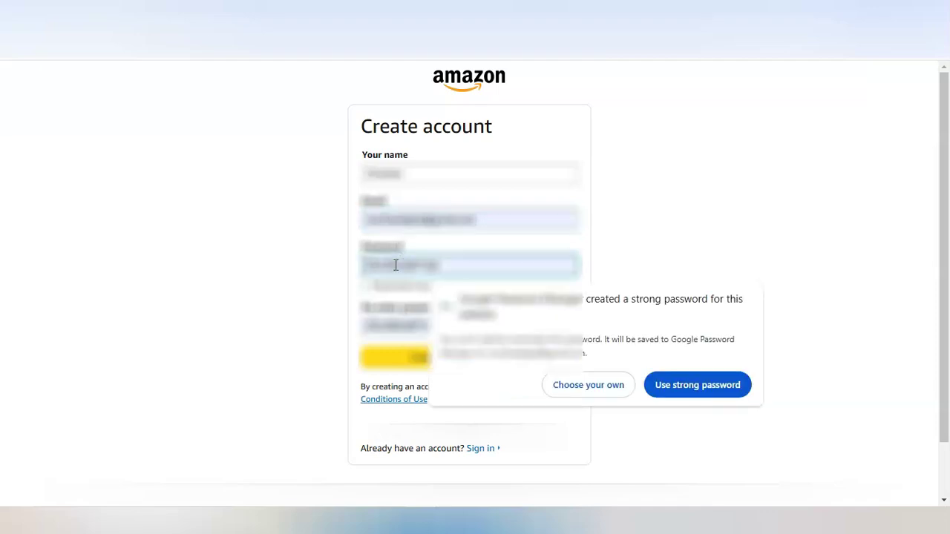
left_click(596, 389)
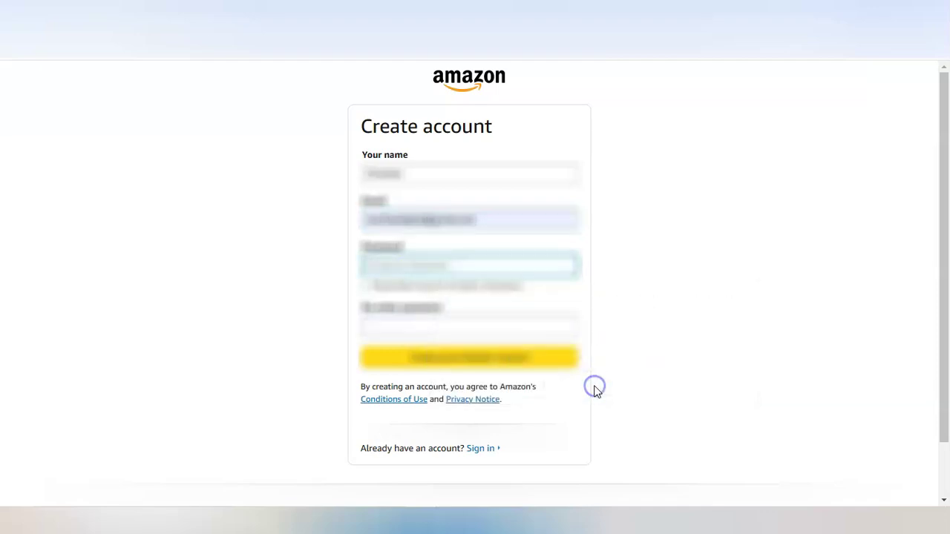
left_click(406, 267)
type("•••••")
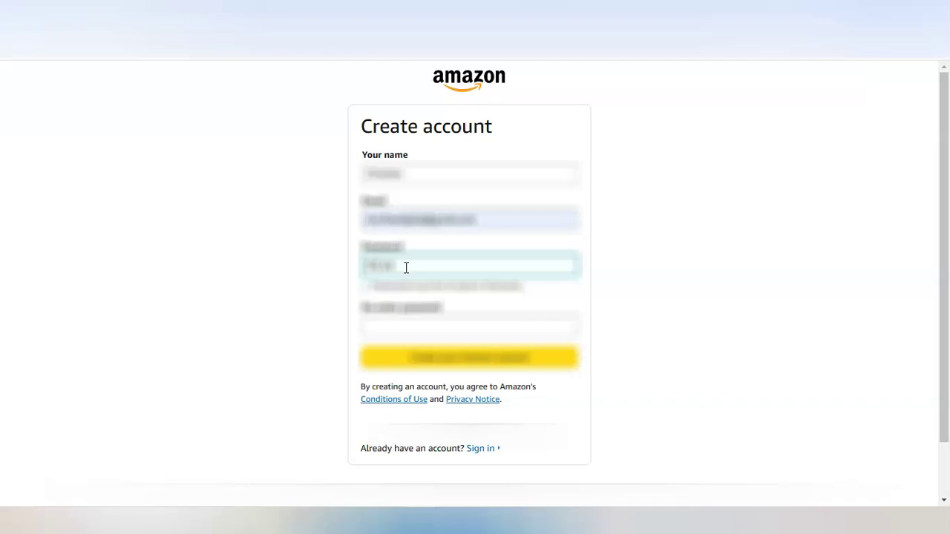
type("•••••")
left_click(383, 324)
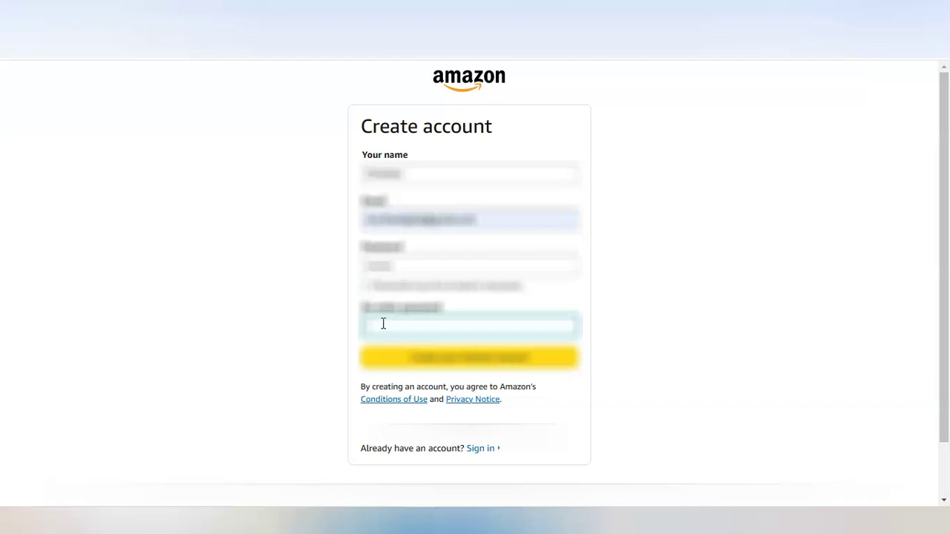
type("•")
Submit the new account, save its password in Chrome, and go to Gmail in a new tab.
left_click(522, 364)
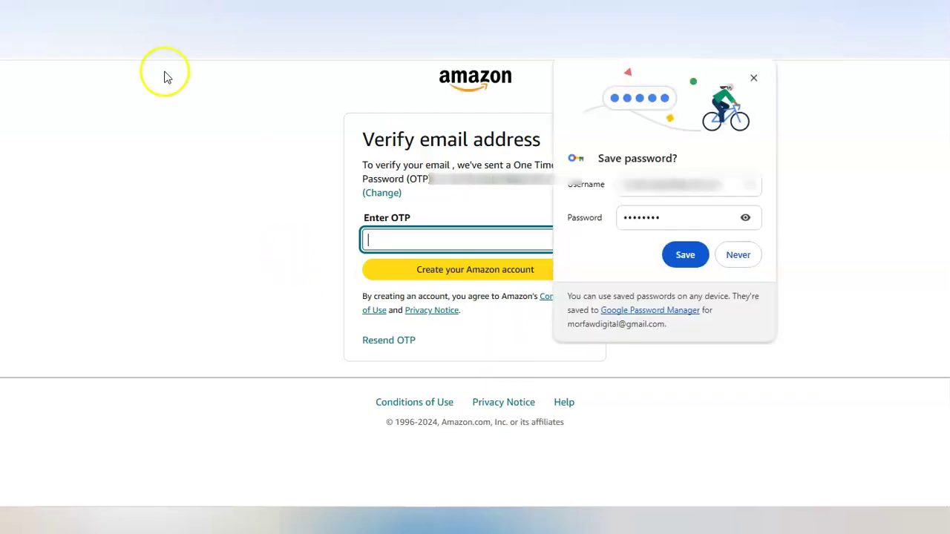
left_click(686, 255)
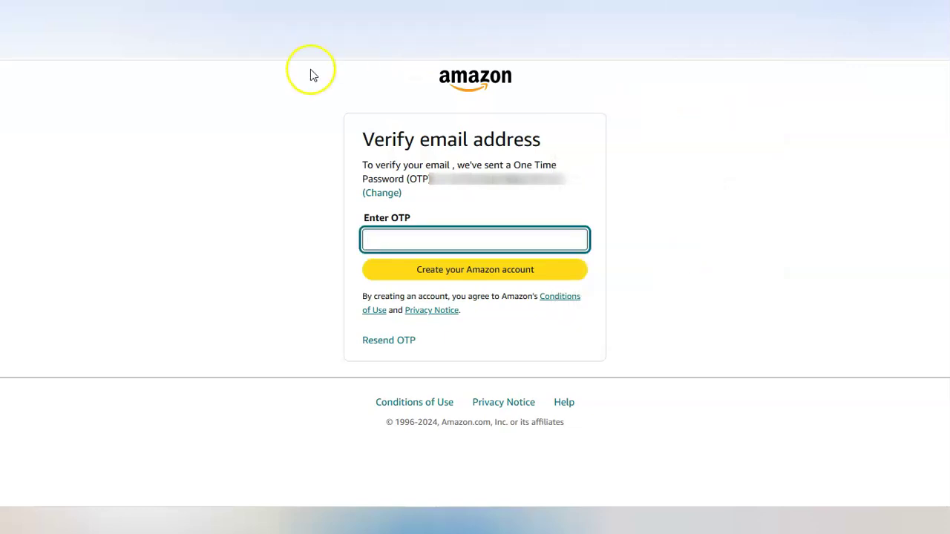
left_click(207, 20)
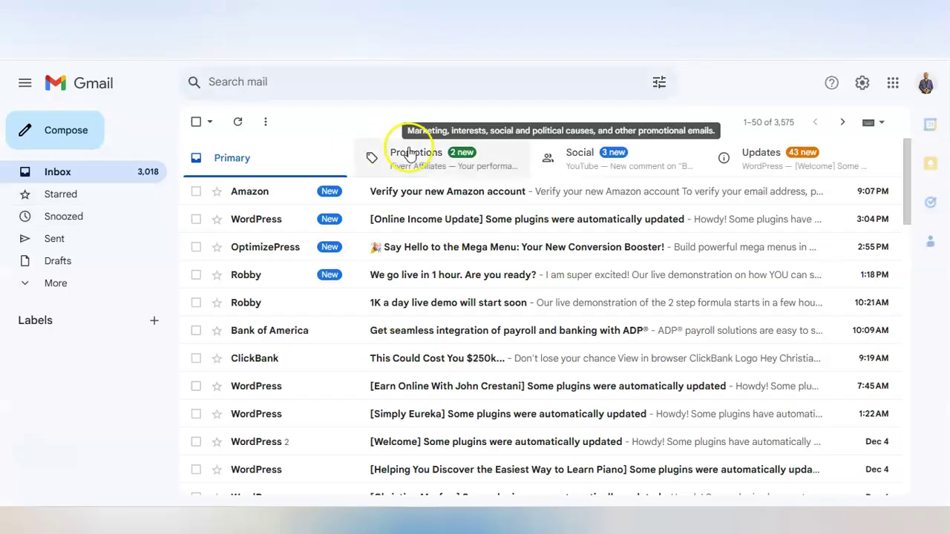
Copy the one-time password from Amazon's verification email and return to the Amazon tab.
left_click(413, 195)
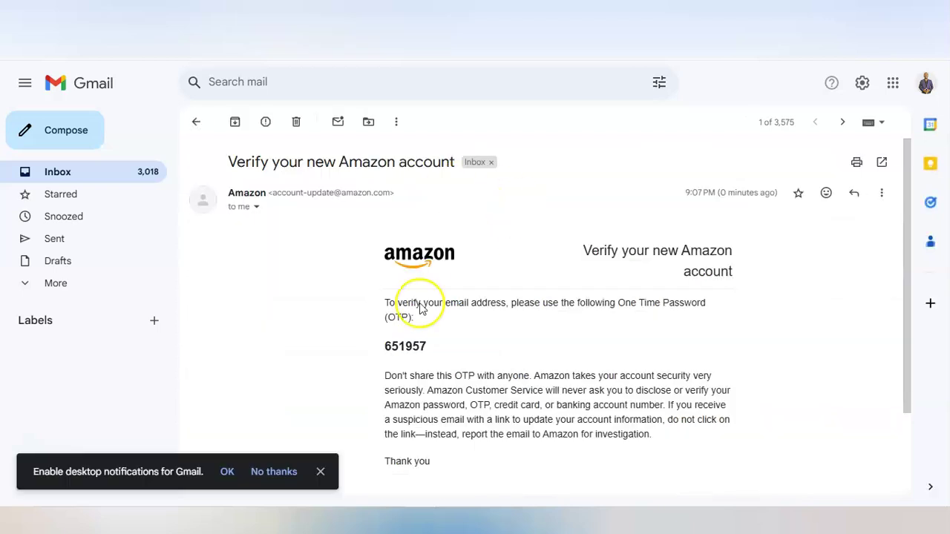
mouse_move(398, 346)
left_mouse_down()
mouse_move(229, 226)
mouse_move(401, 346)
mouse_move(435, 357)
mouse_move(388, 347)
left_mouse_up()
key("ctrl+c")
left_click(433, 349)
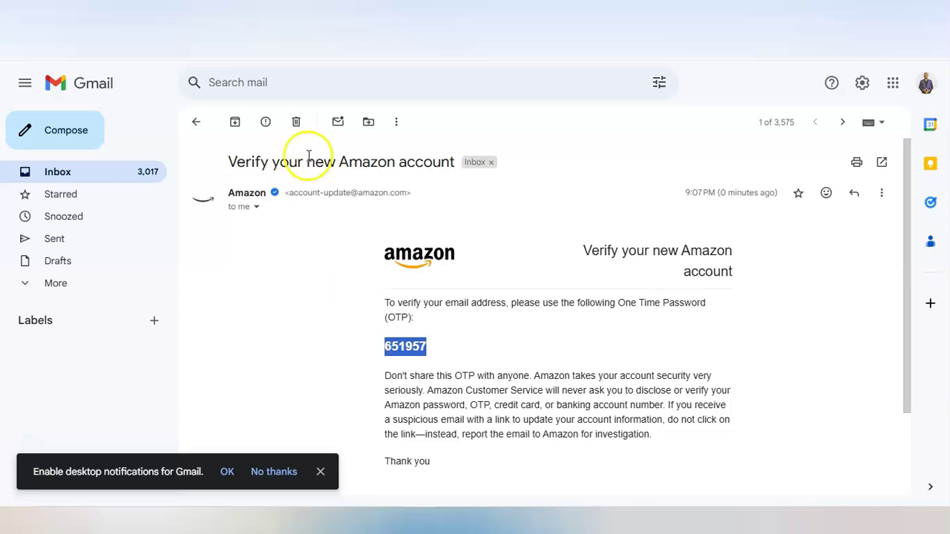
left_click(123, 14)
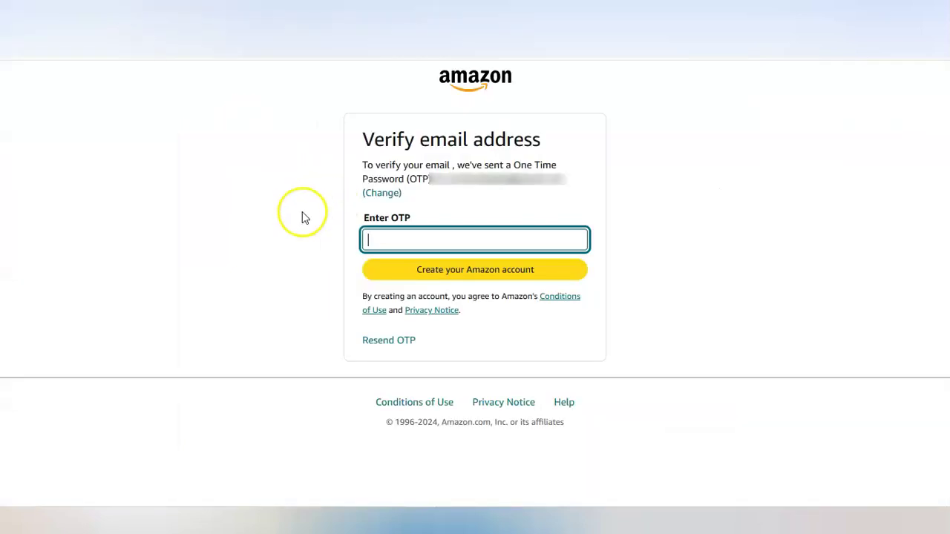
Paste the emailed one-time password and finish creating the Amazon account.
key("ctrl+v")
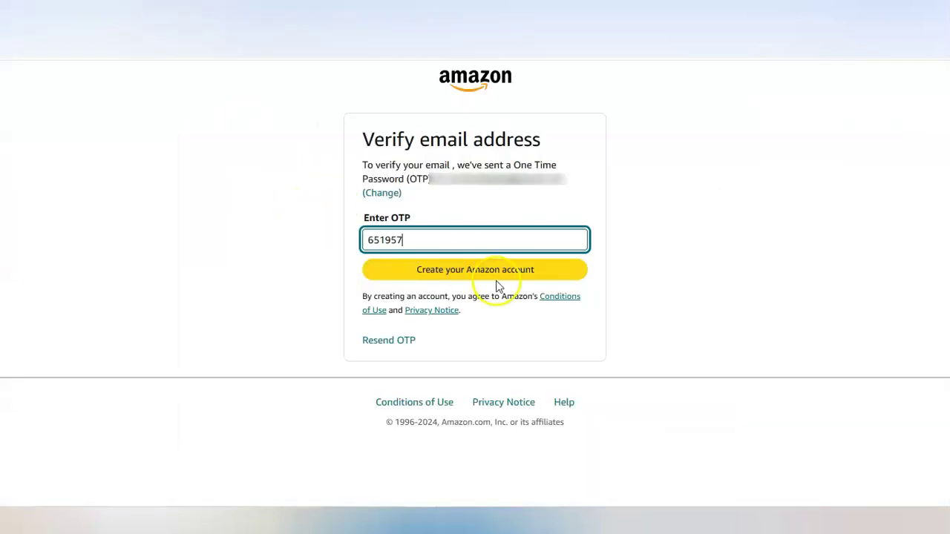
left_click(489, 272)
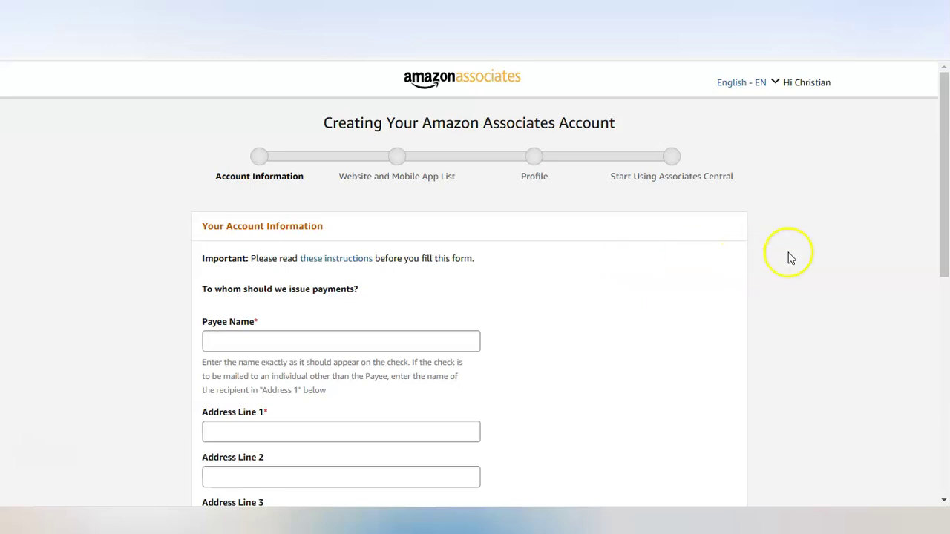
Fill in the payee name and first address line of the payment form.
left_click_drag(943, 159, 943, 184)
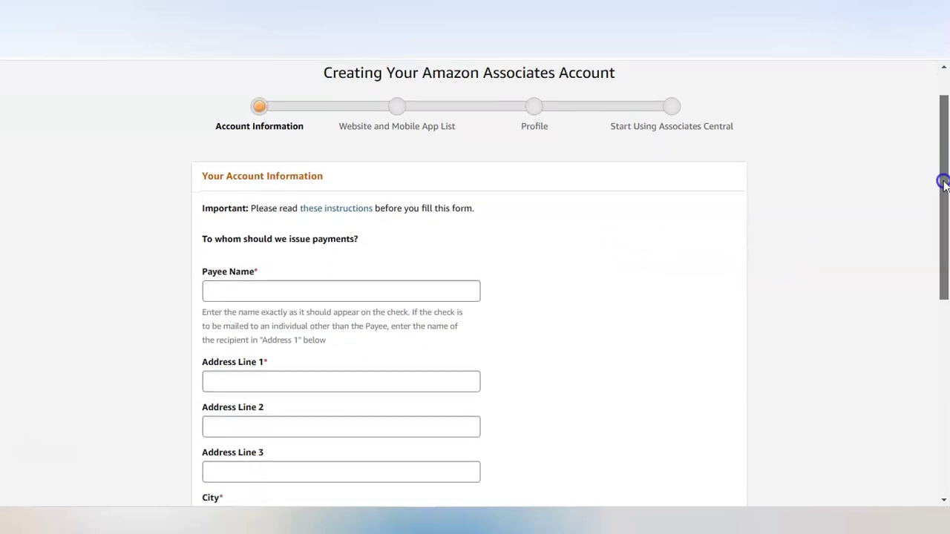
left_click_drag(943, 182, 943, 212)
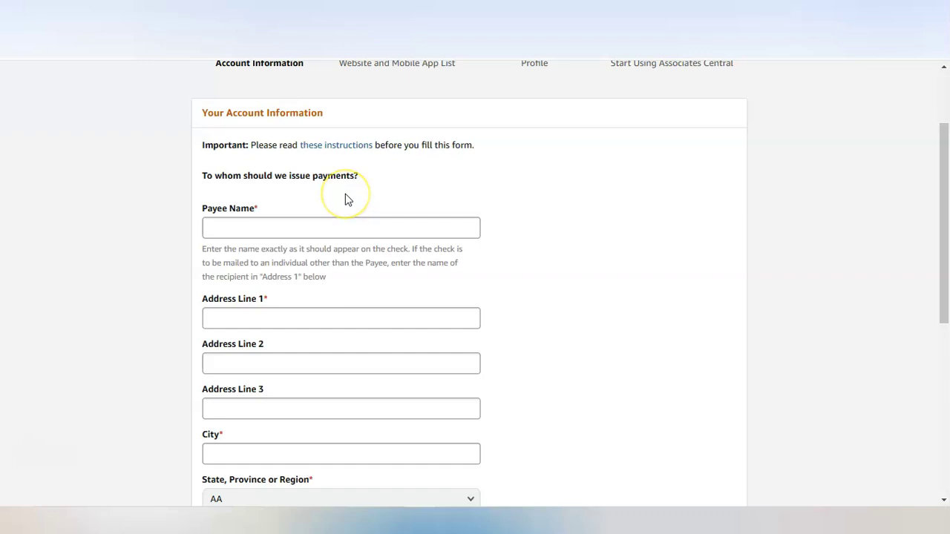
left_click(249, 231)
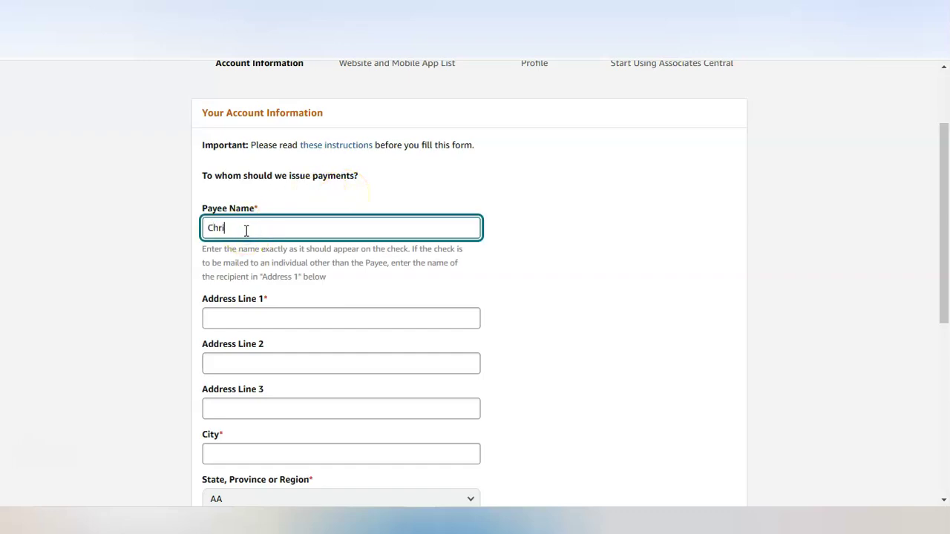
type("ard")
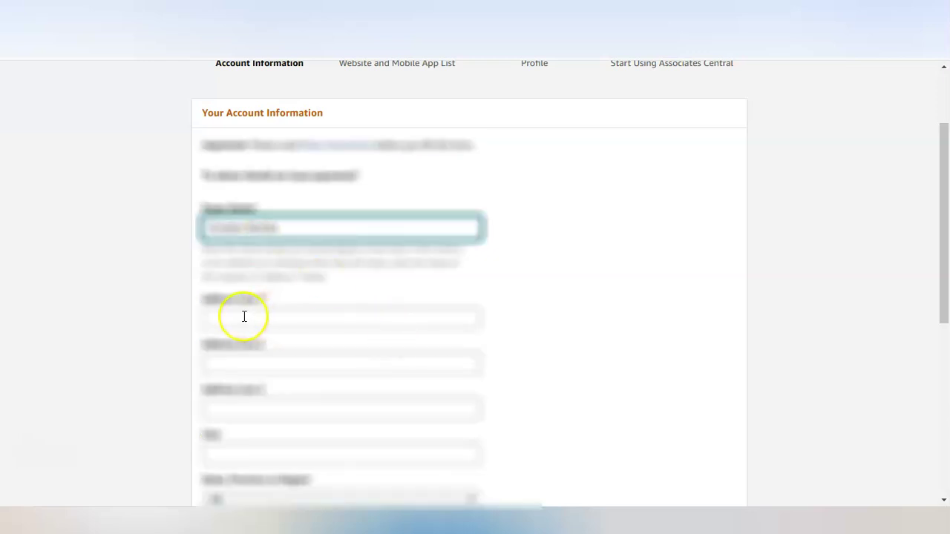
left_click(244, 316)
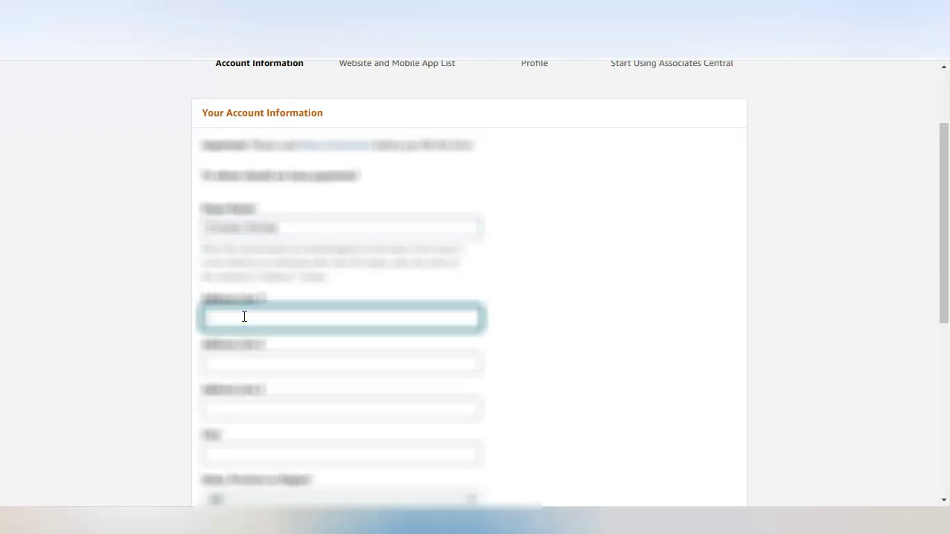
type("H23 Main St Dr")
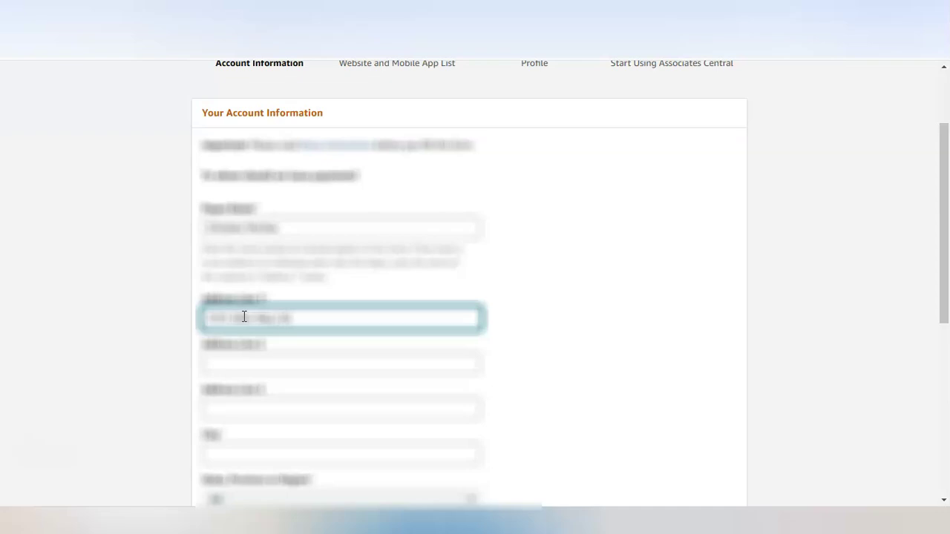
type(" 1")
Enter the payee's city, pick the state from the dropdown, and fill in the ZIP code.
left_click_drag(936, 254, 948, 290)
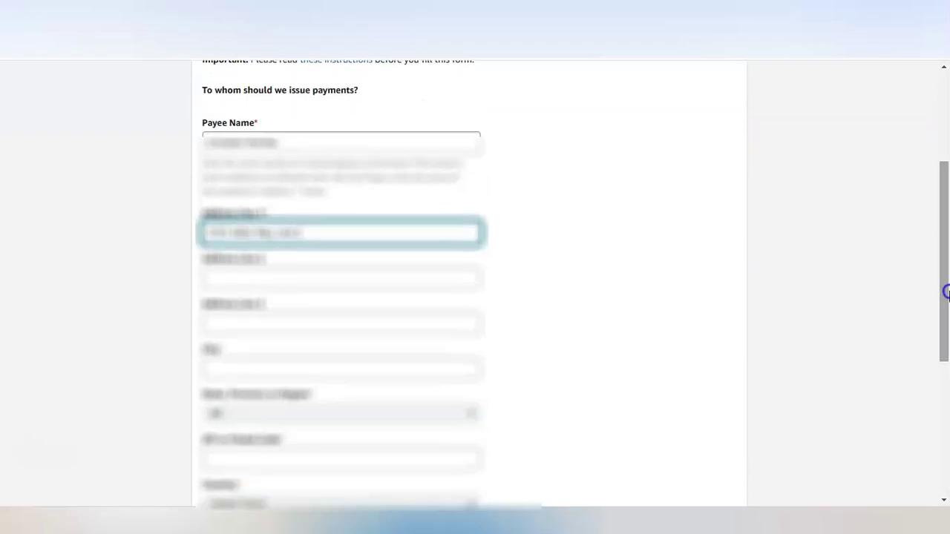
left_click(230, 364)
type("Cleveland")
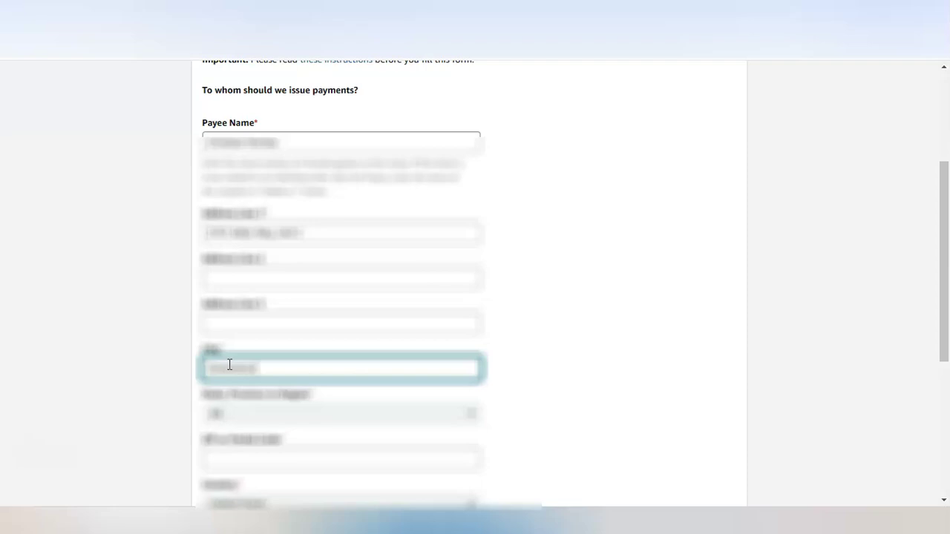
left_click(475, 421)
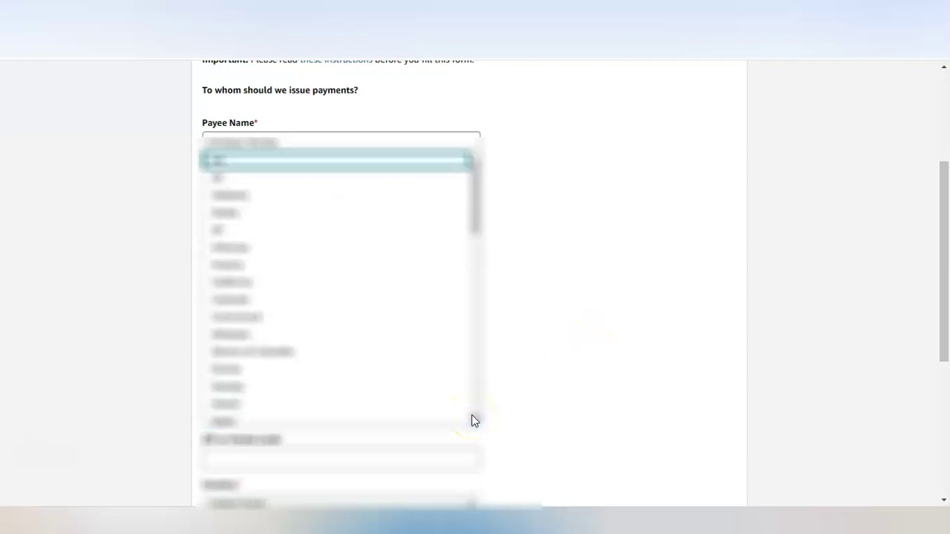
key("n")
left_click_drag(475, 307, 476, 315)
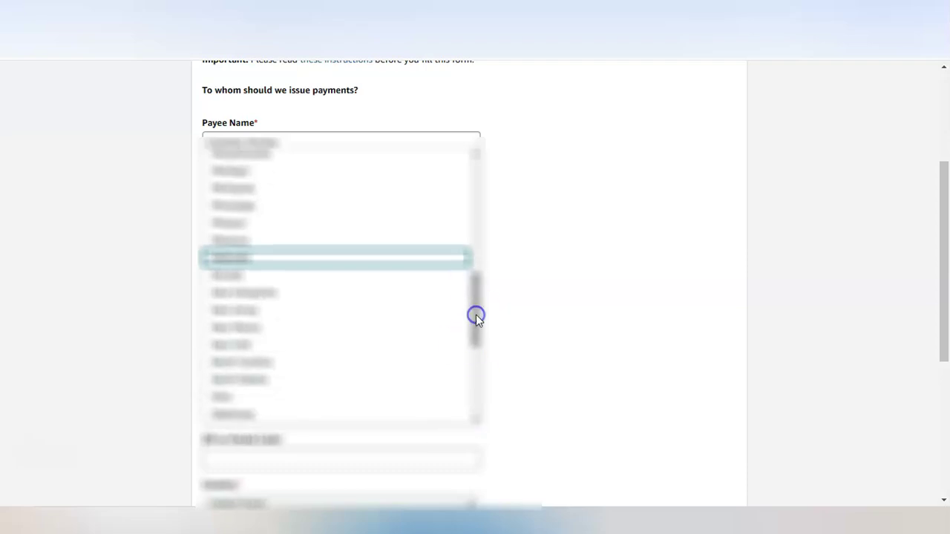
left_click(277, 369)
key("Tab")
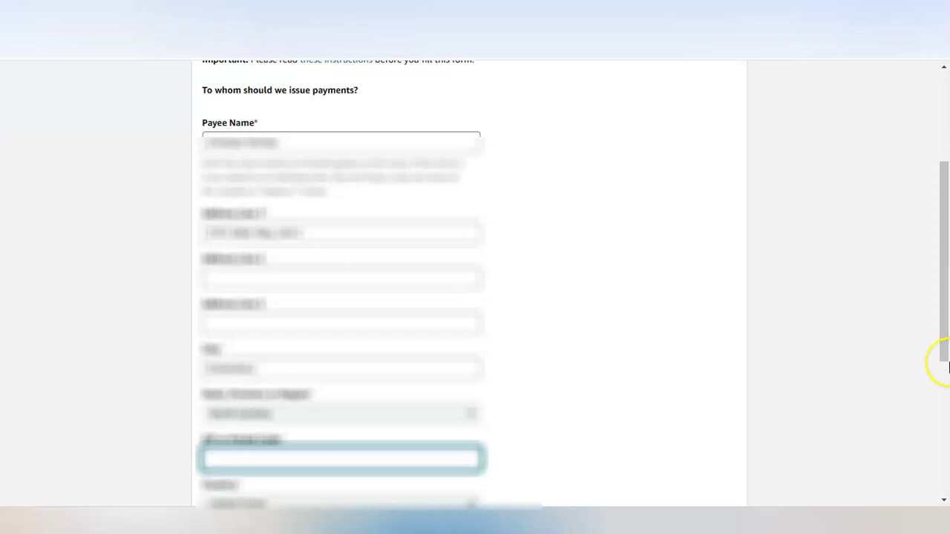
type("28202")
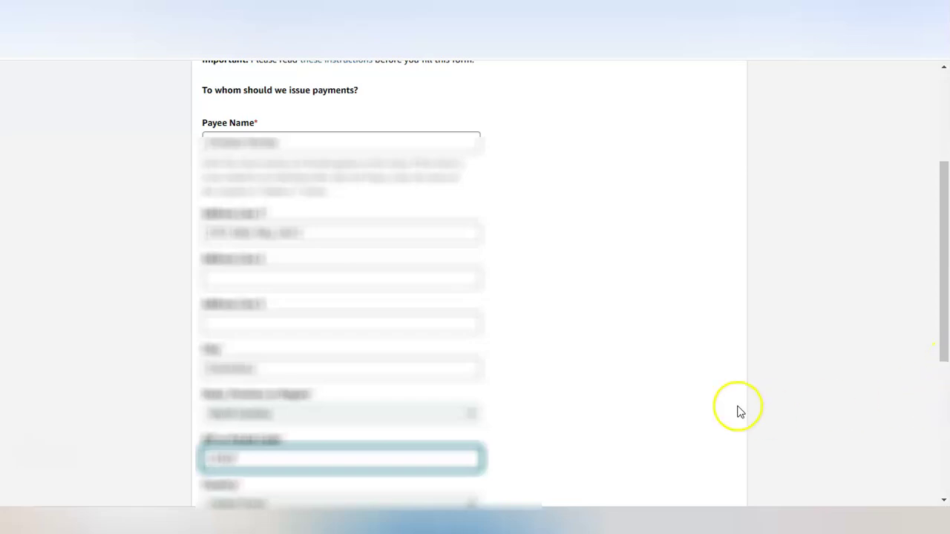
left_click(673, 405)
Enter the payee's phone number.
left_click_drag(945, 301, 946, 400)
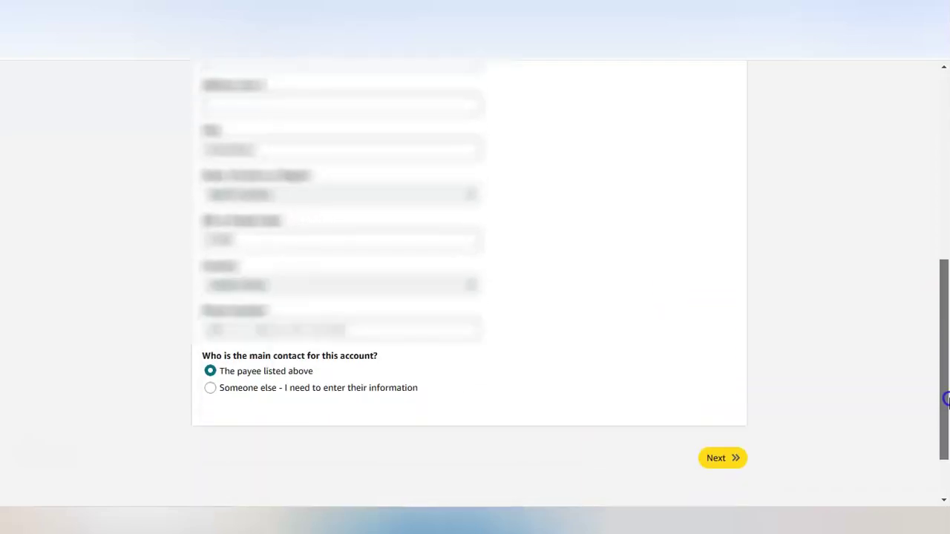
left_click(295, 331)
type("••••••••")
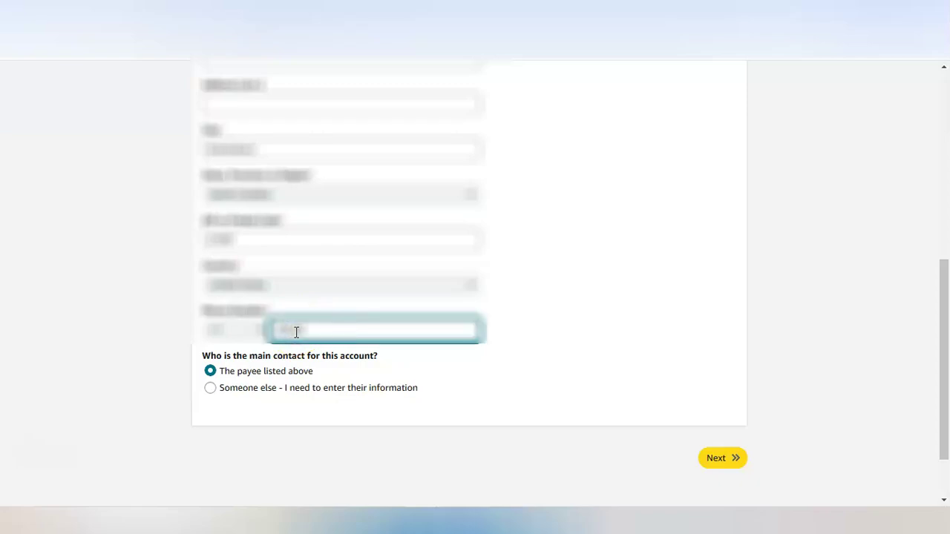
type("•")
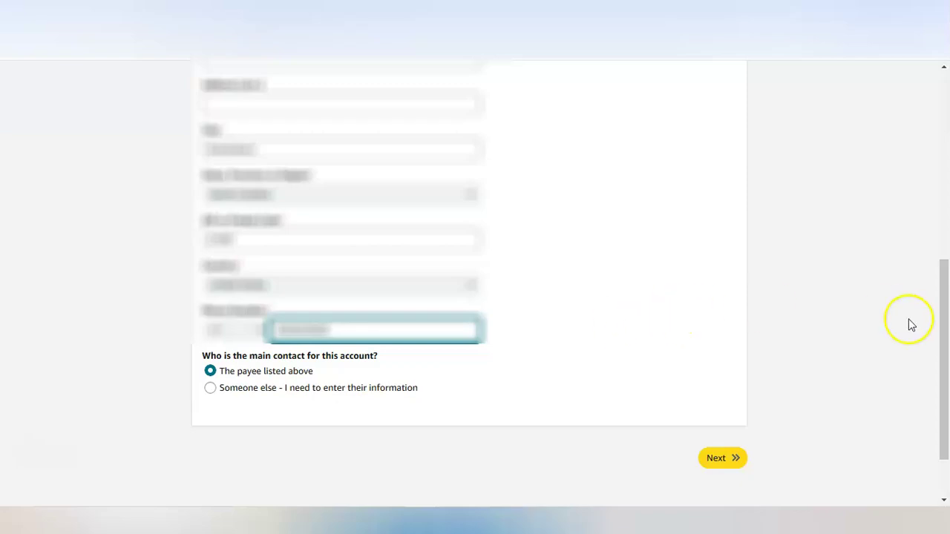
scroll(942, 329, "down", 1)
Submit the payee details and accept Amazon's suggested corrected address.
left_click(724, 383)
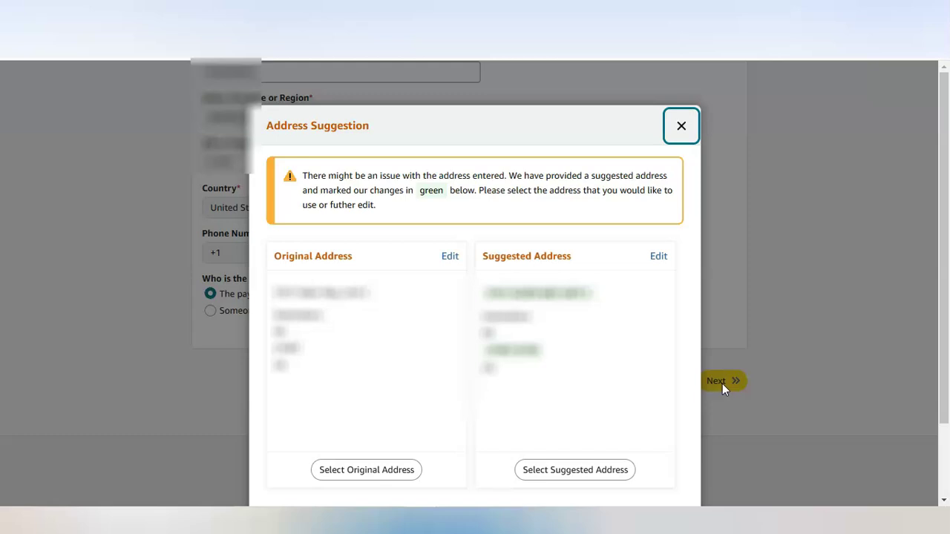
left_click(647, 380)
left_click_drag(947, 266, 948, 306)
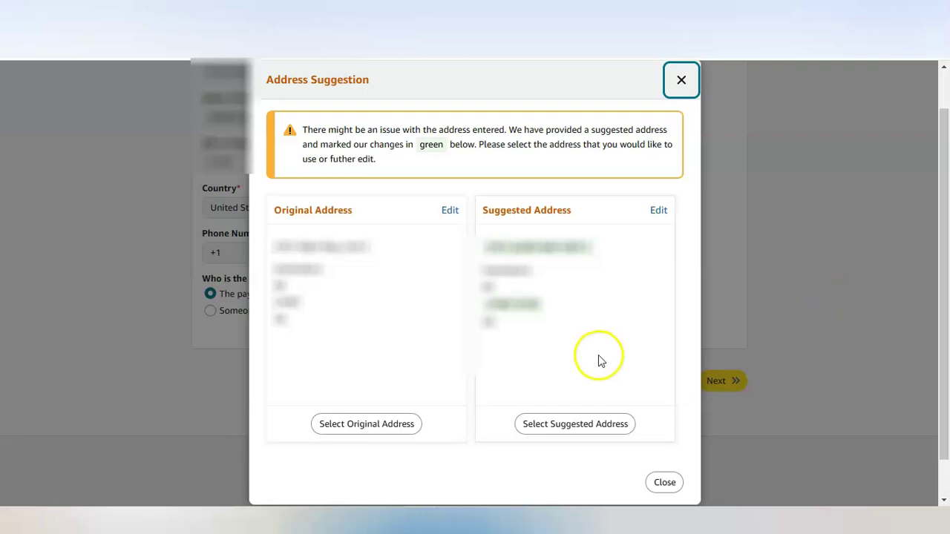
left_click(579, 424)
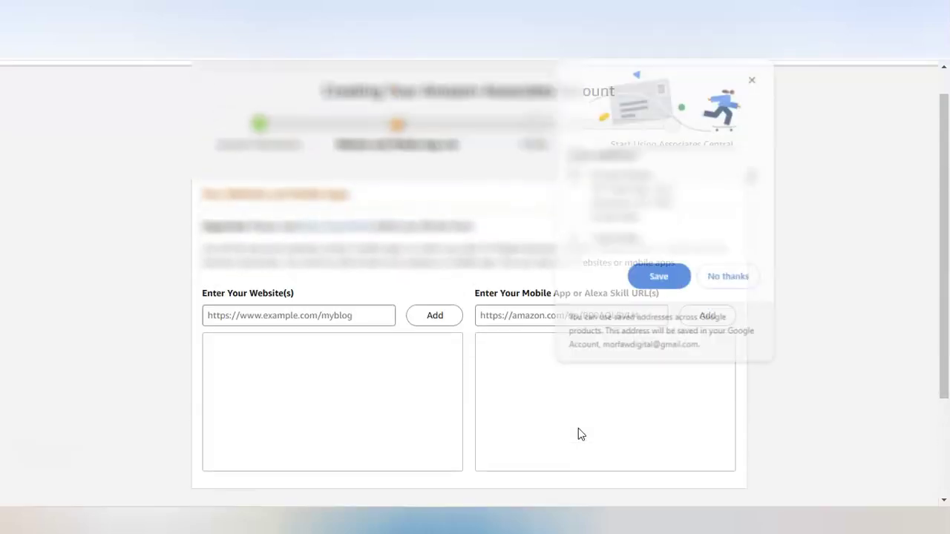
Dismiss Google's save-address popup and check the available page languages.
left_click(647, 279)
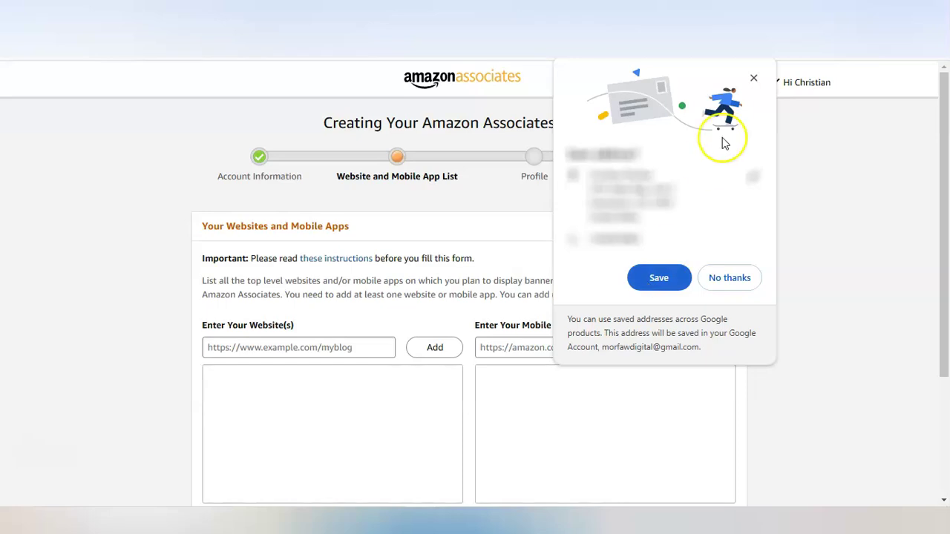
left_click(754, 78)
left_click(487, 250)
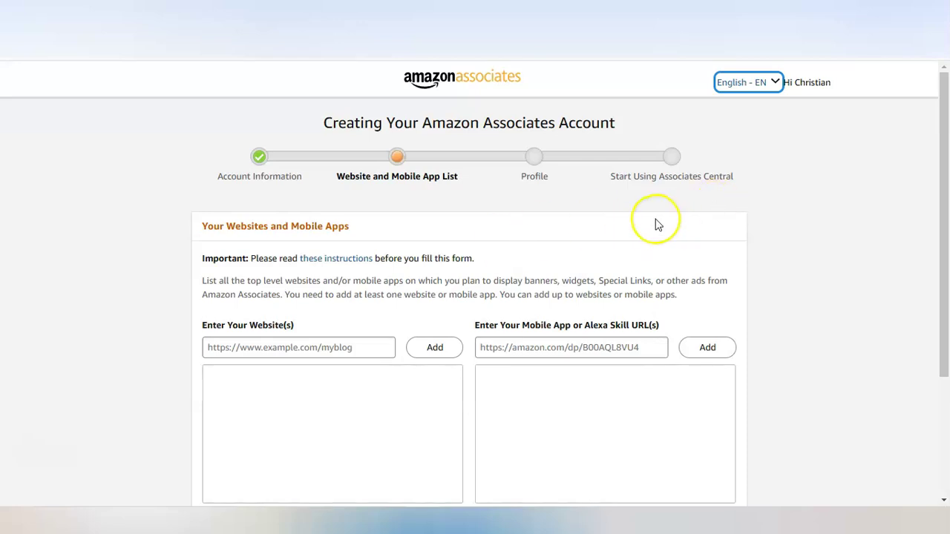
left_click_drag(947, 187, 946, 223)
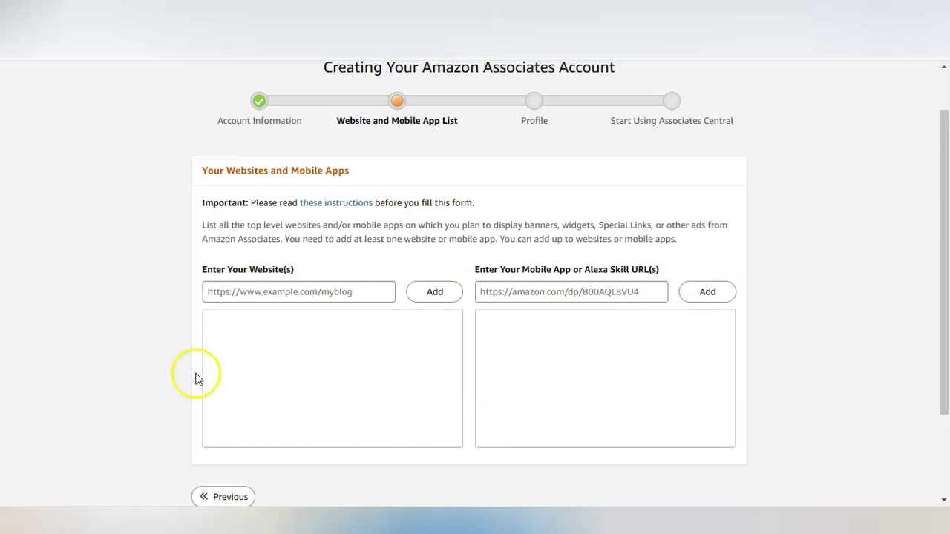
Paste the YouTube channel URL into the website field and add it to the list.
left_click(228, 292)
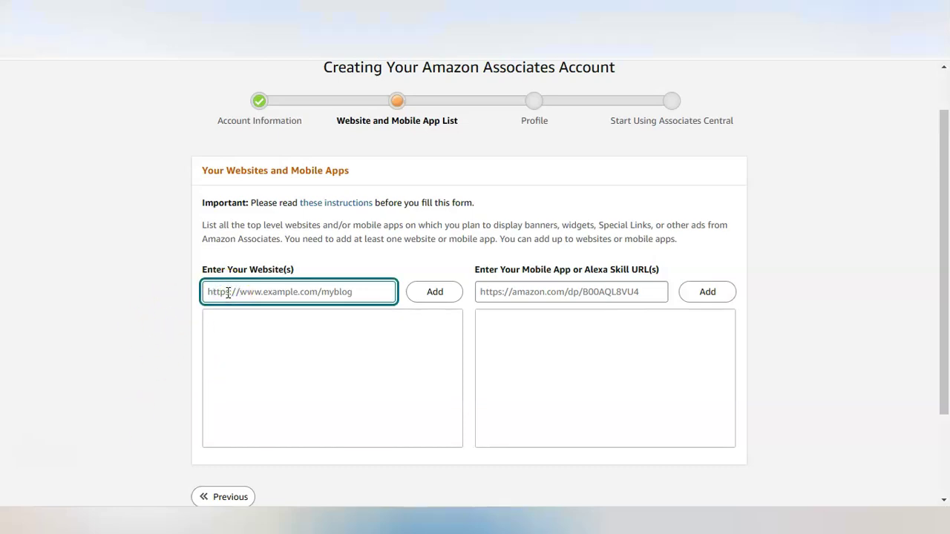
type("https://www.youtube.com/@iamchristianm")
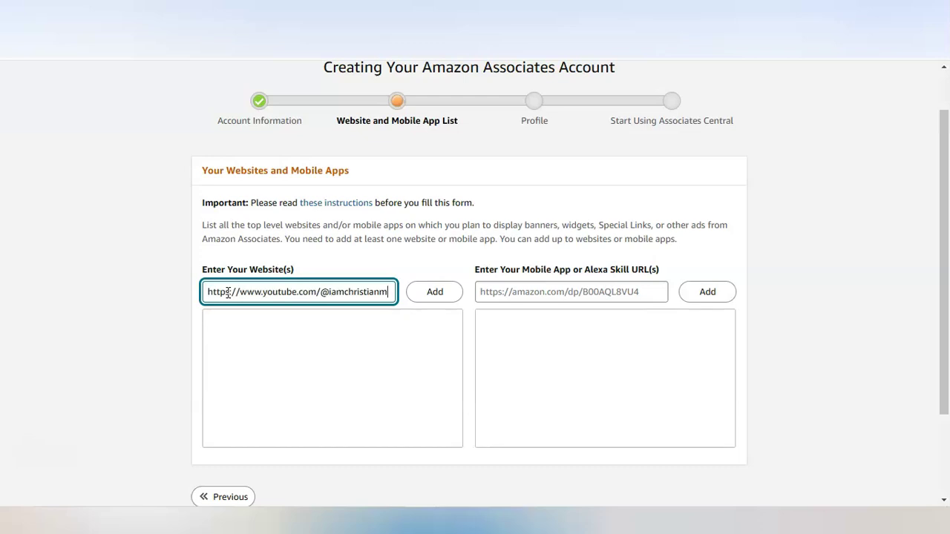
left_click(442, 295)
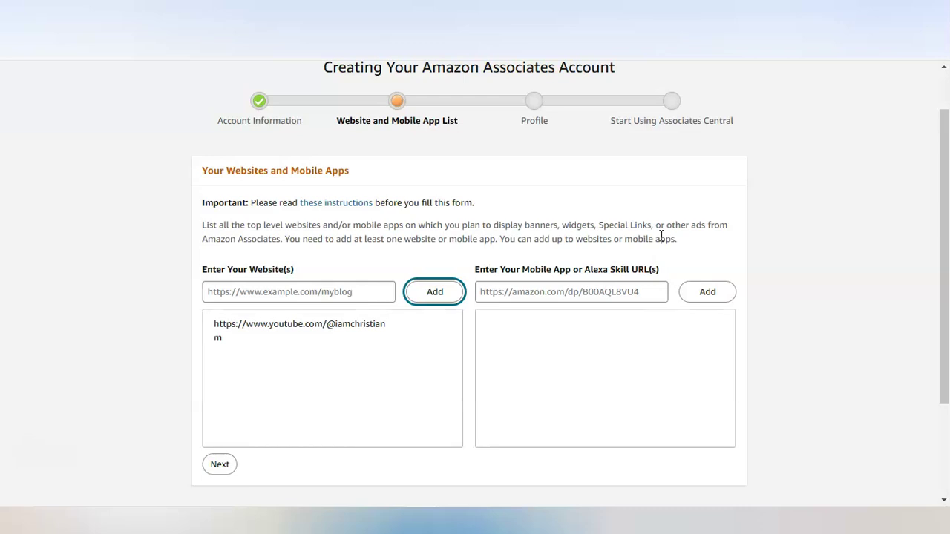
left_click(689, 230)
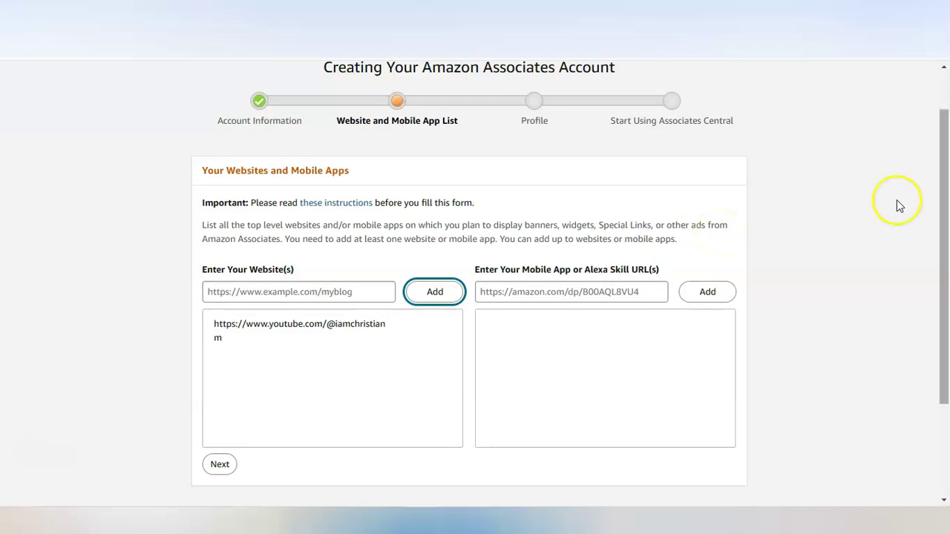
left_click_drag(945, 221, 946, 317)
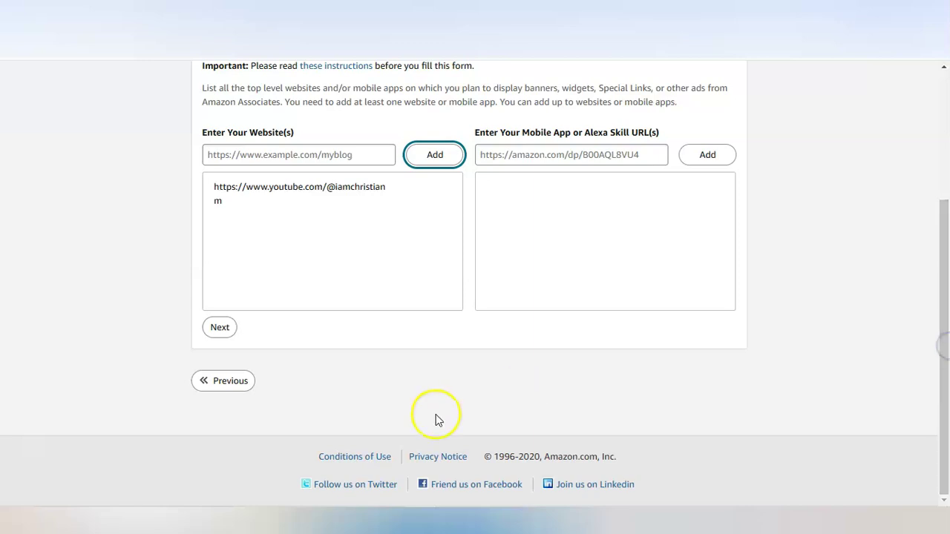
Declare the listed websites are not aimed at children under 13 and confirm the list.
left_click(220, 331)
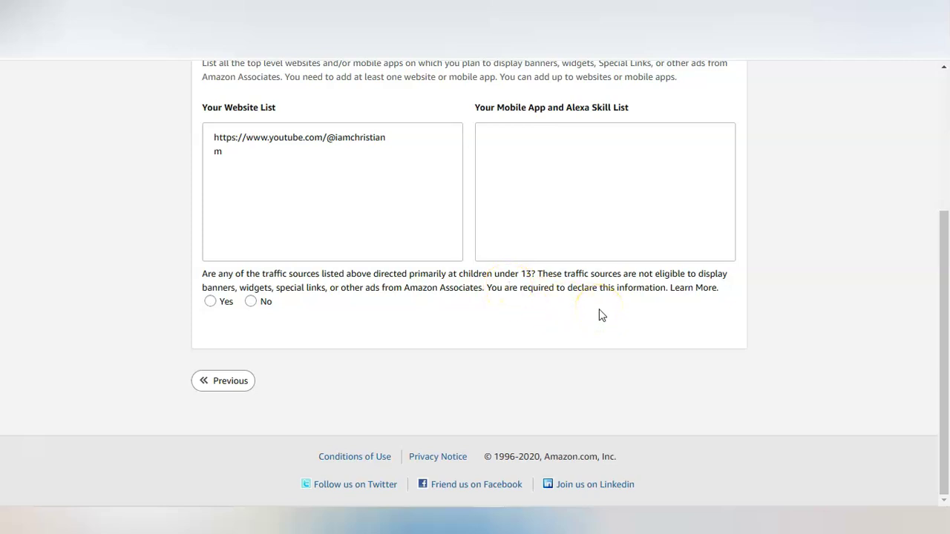
left_click(250, 303)
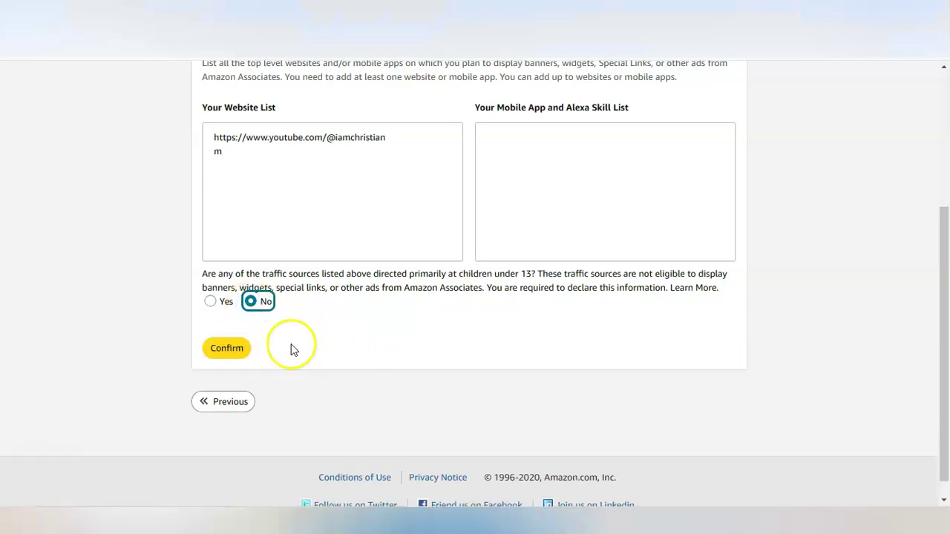
left_click(226, 348)
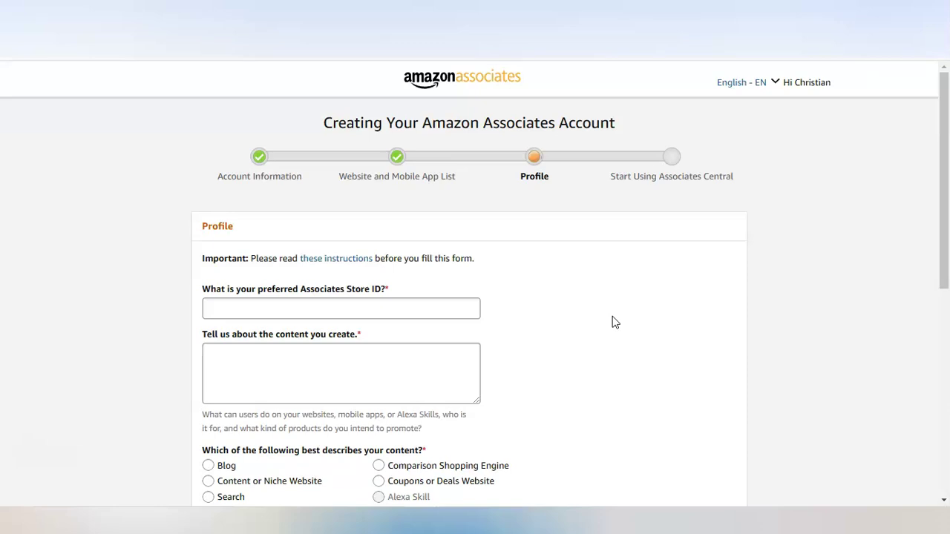
Enter 'mordig' as the preferred Store ID and paste in the content description.
left_click(241, 309)
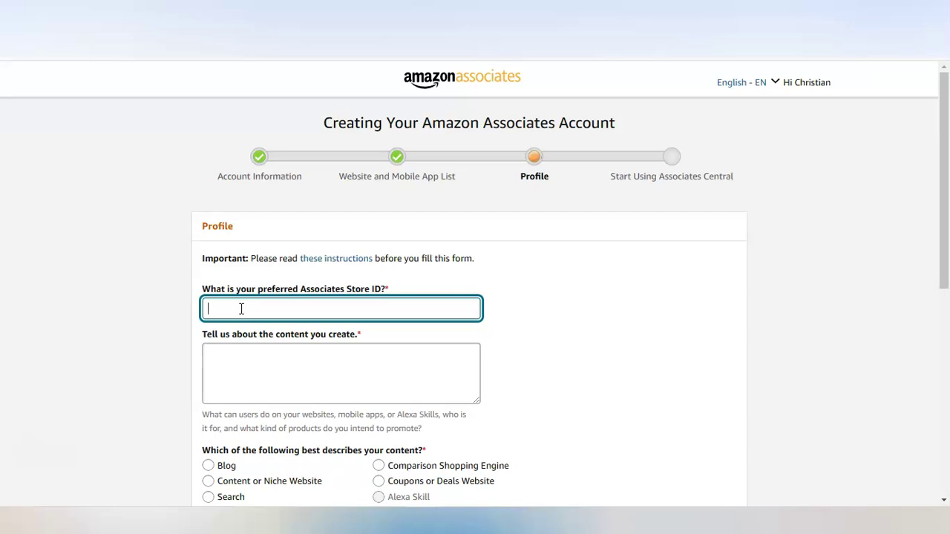
type("mordig")
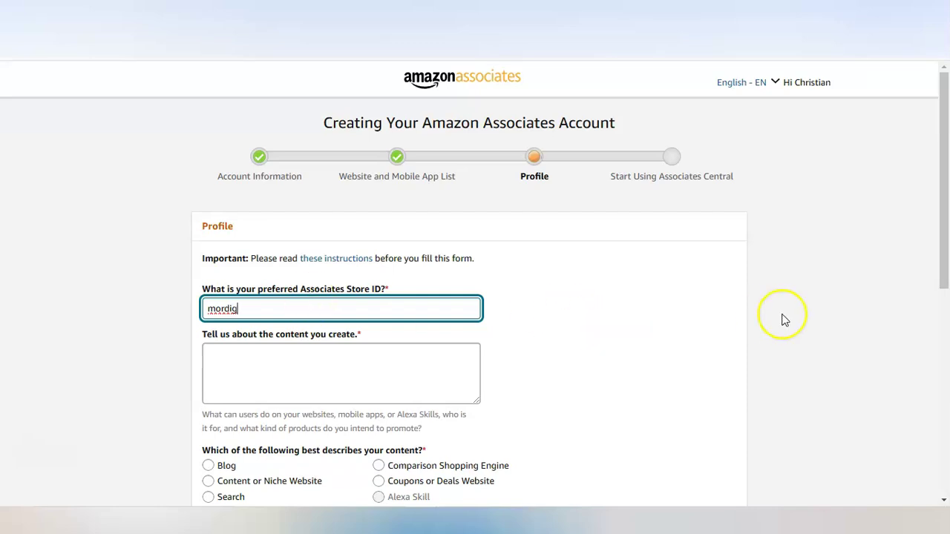
left_click_drag(945, 266, 944, 294)
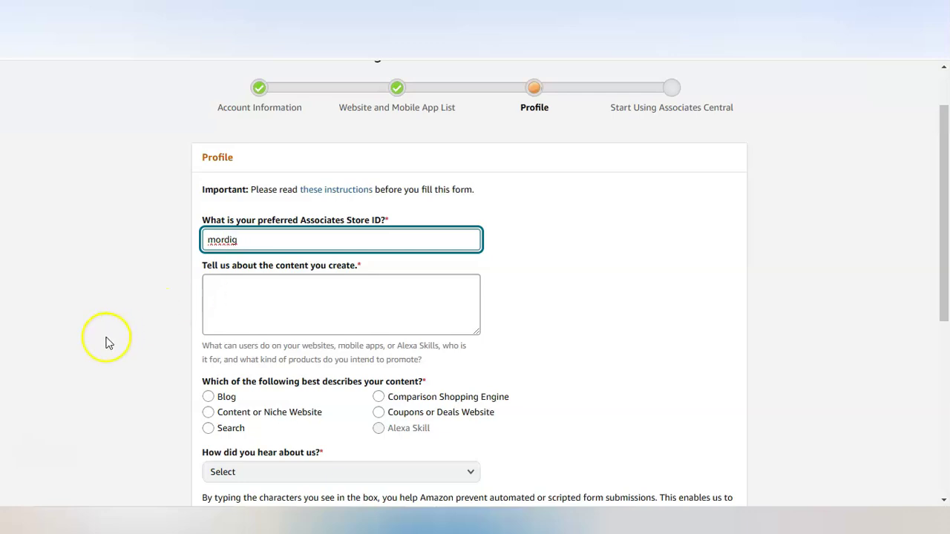
key("Tab")
key("ctrl+v")
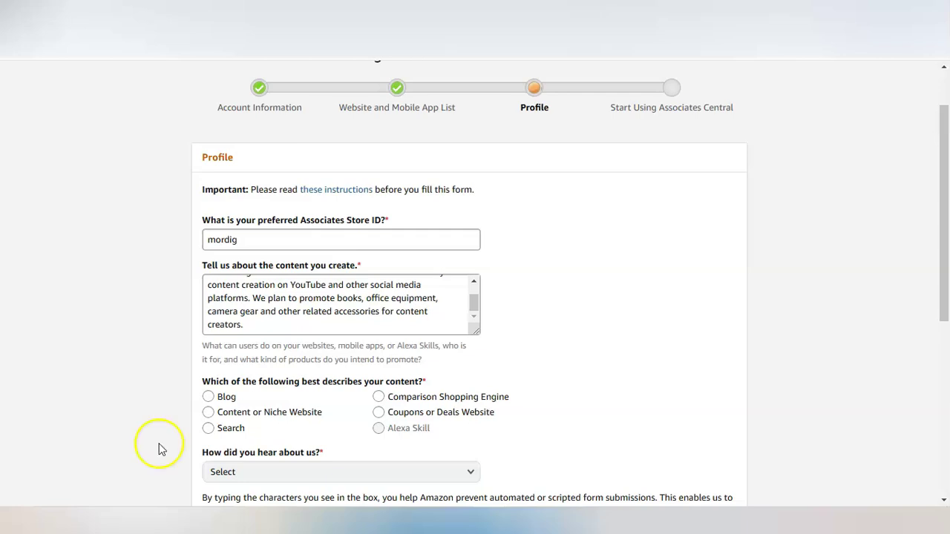
left_click(473, 314)
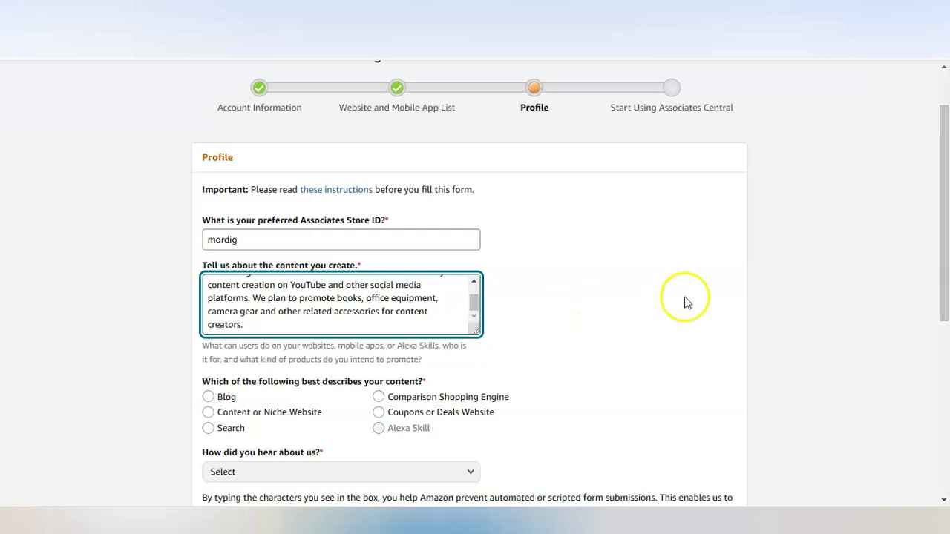
left_click_drag(948, 263, 947, 289)
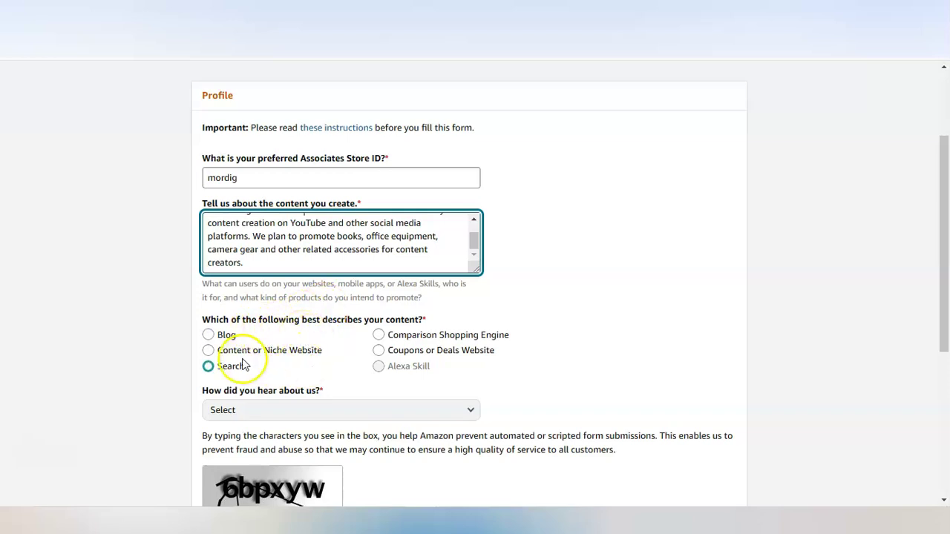
Select Content or Niche Website as the content type and Word of Mouth as the referral source.
left_click(210, 352)
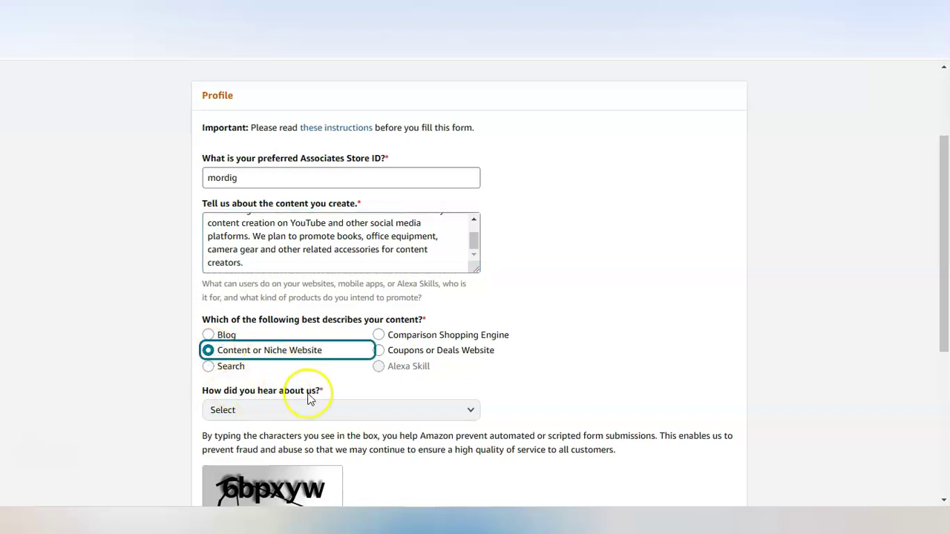
scroll(937, 259, "down", 1)
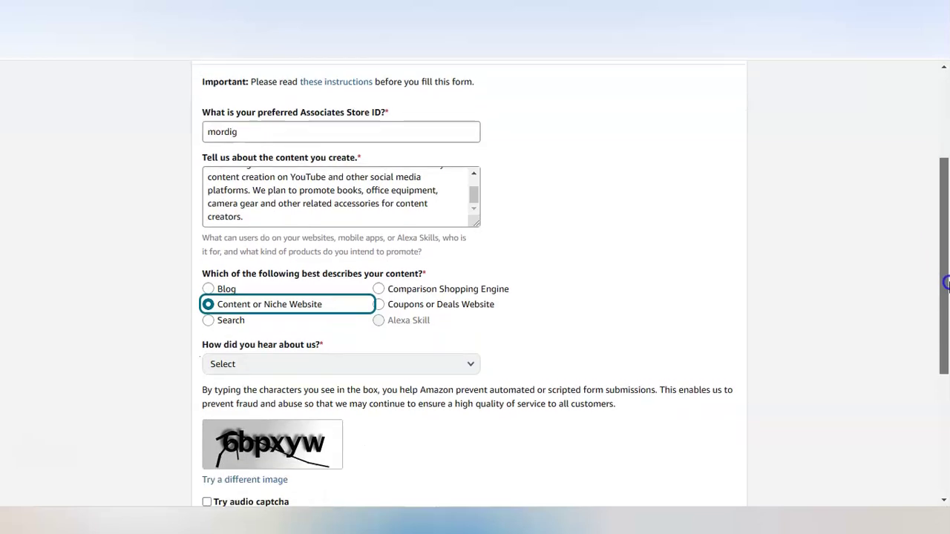
left_click(471, 364)
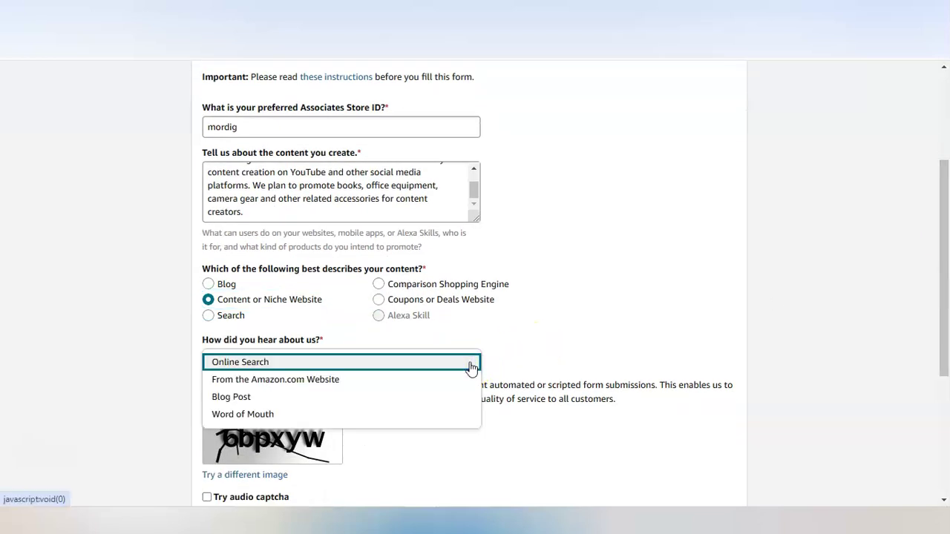
left_click(428, 417)
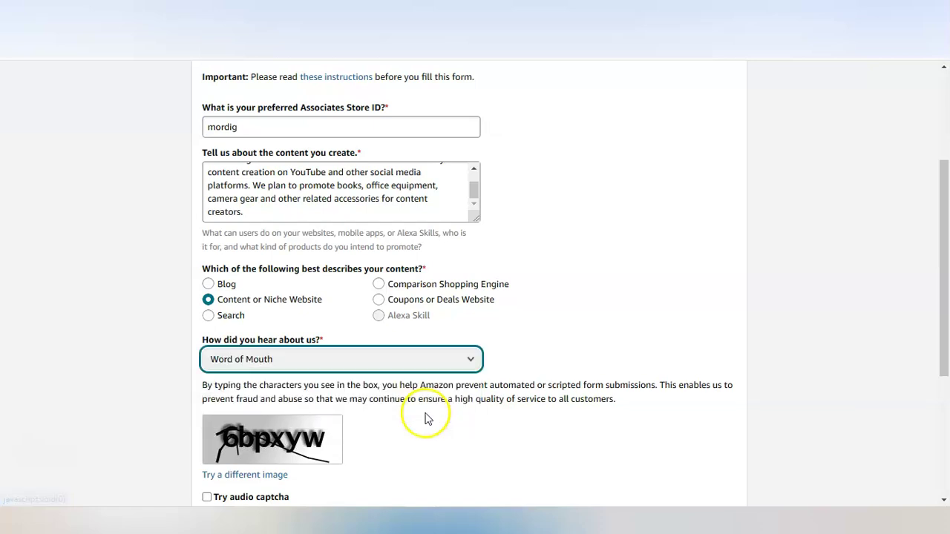
left_click(605, 321)
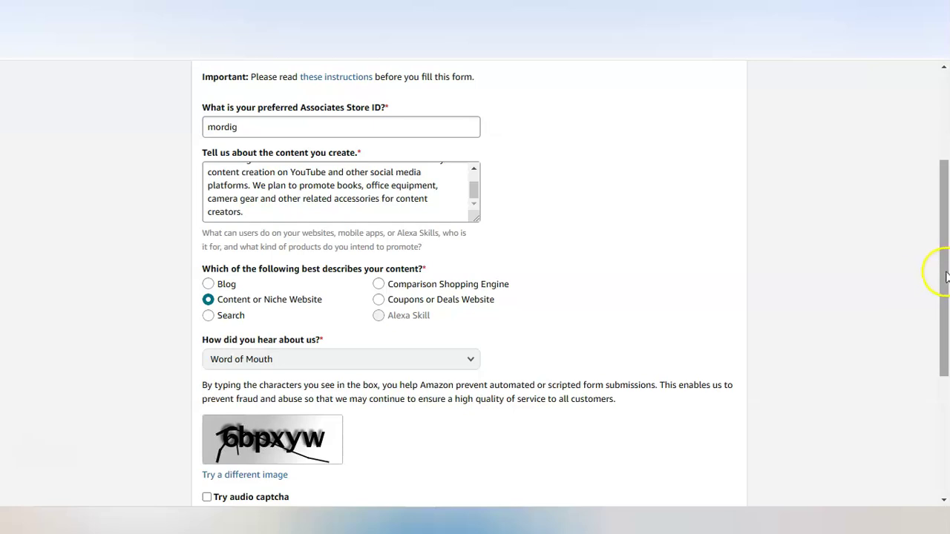
left_click_drag(946, 277, 946, 331)
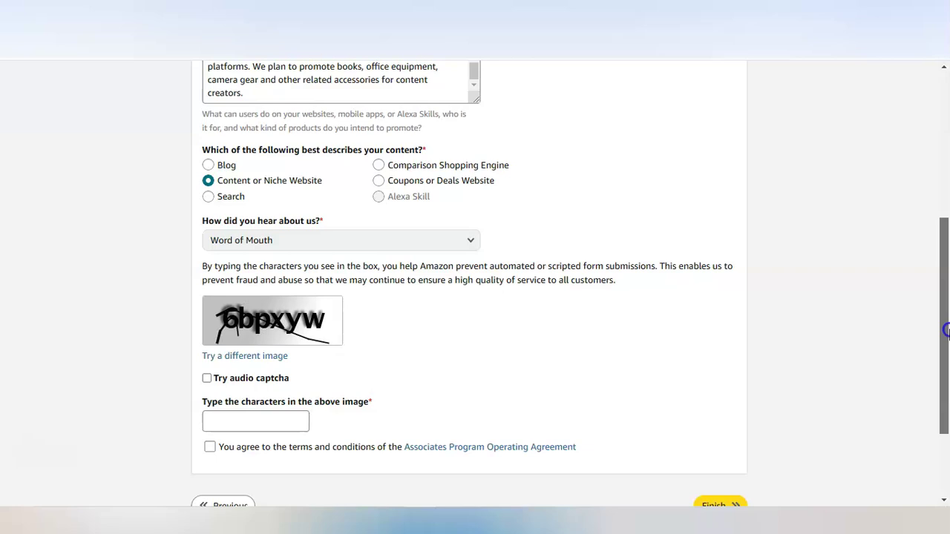
Type the captcha characters and tick agreement to the Associates Program Operating Agreement.
left_click_drag(947, 330, 947, 331)
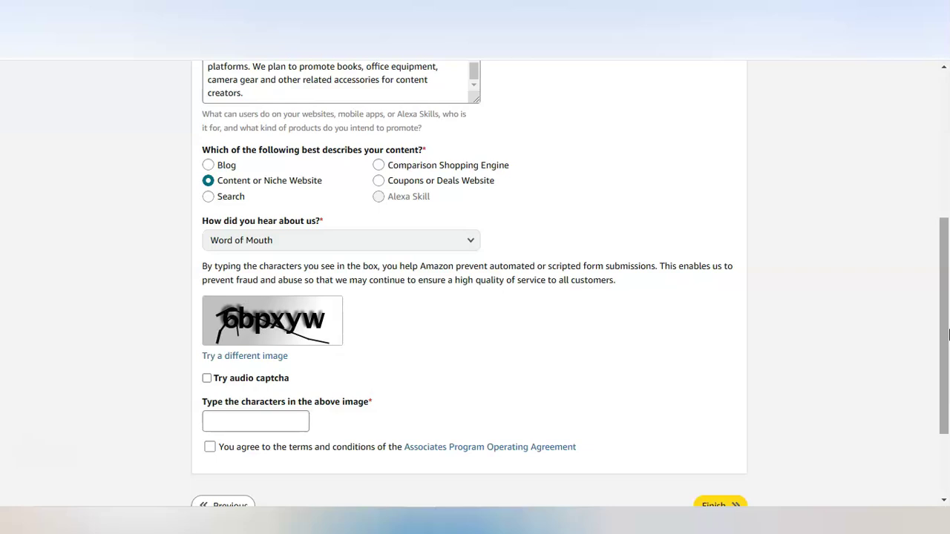
scroll(948, 330, "down", 1)
left_click(616, 315)
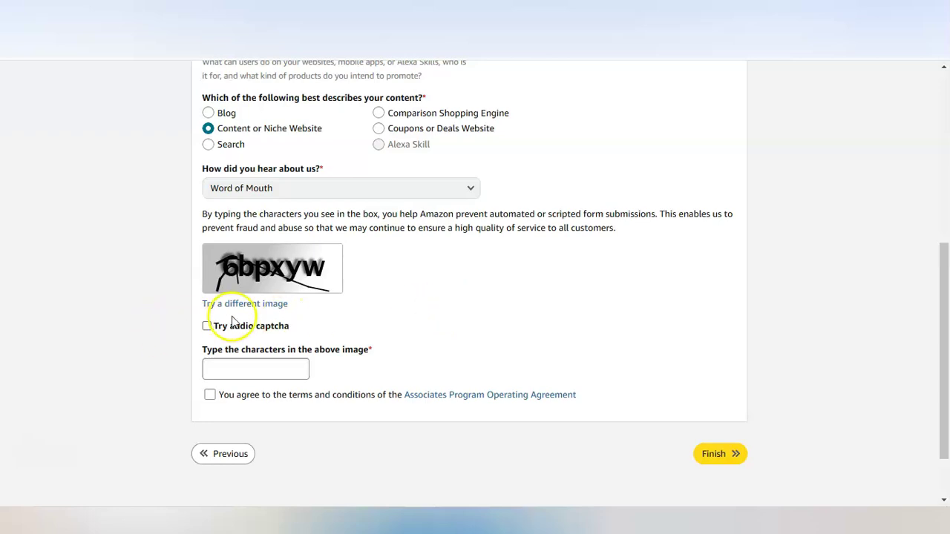
left_click(220, 372)
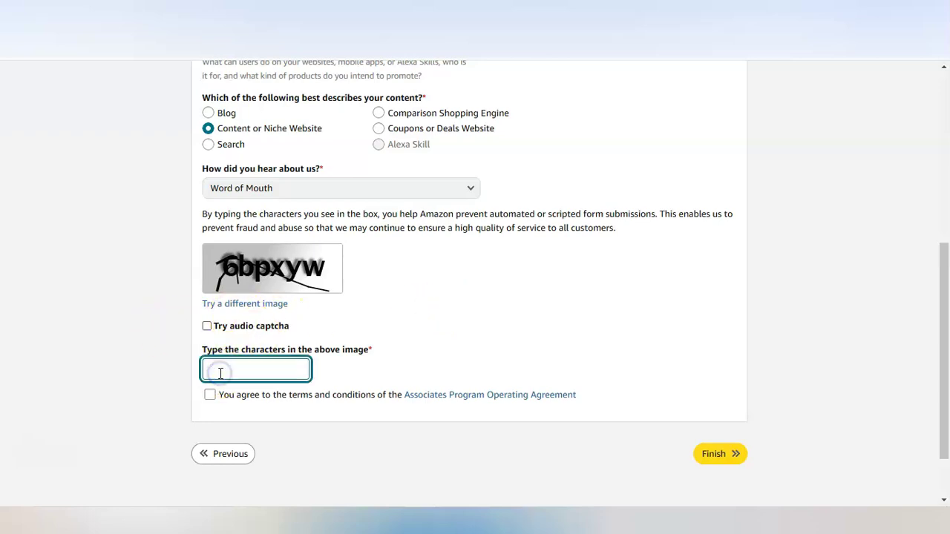
type("6bpxyw")
left_click(254, 371)
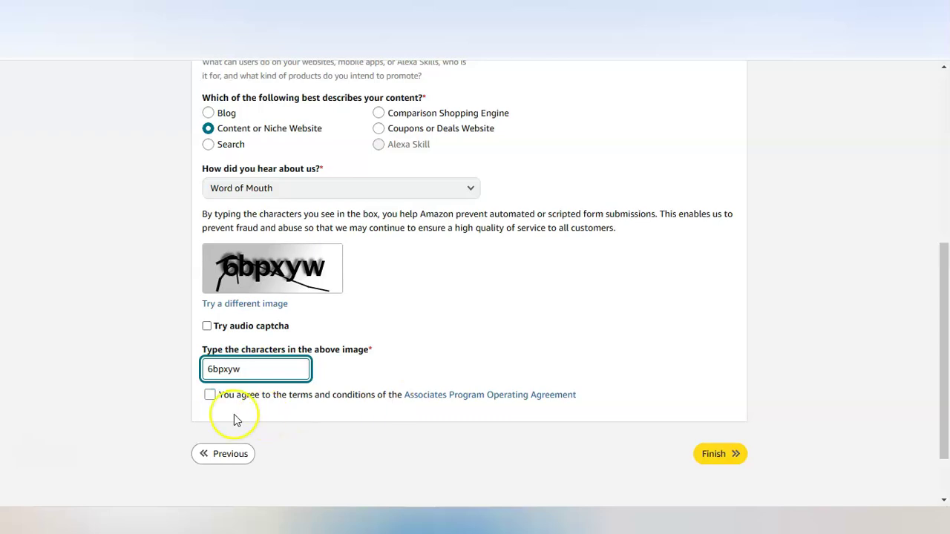
left_click(210, 396)
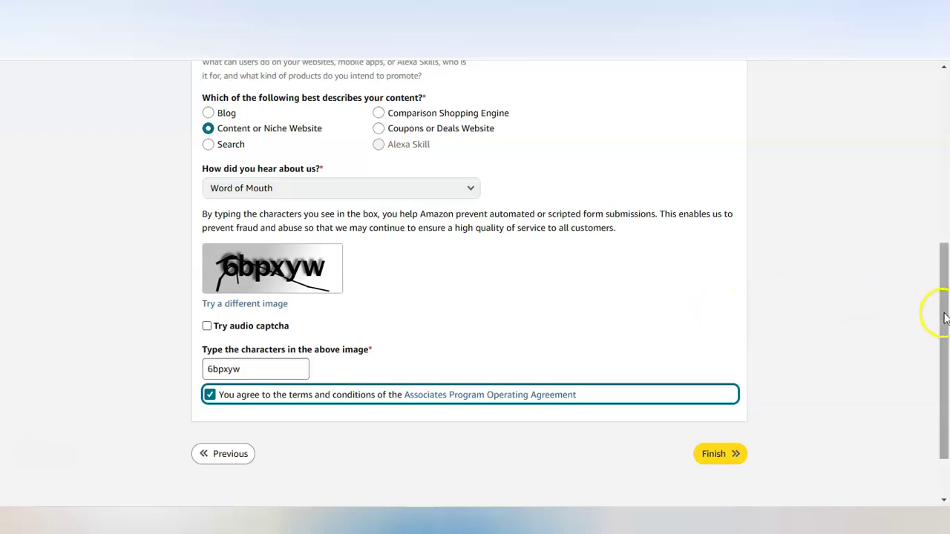
left_click_drag(946, 318, 945, 344)
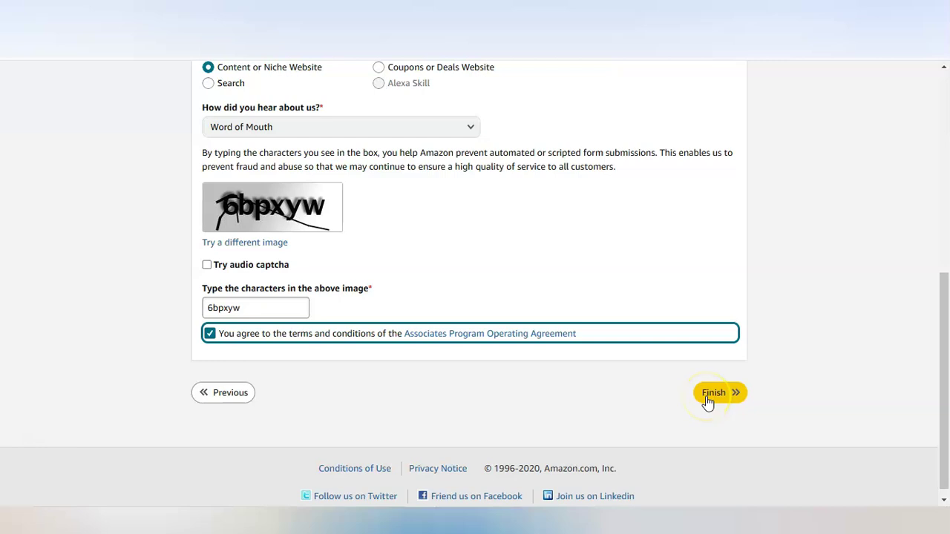
Submit the profile, retype the new captcha after the error, and submit again to reach Congrats.
left_click(708, 399)
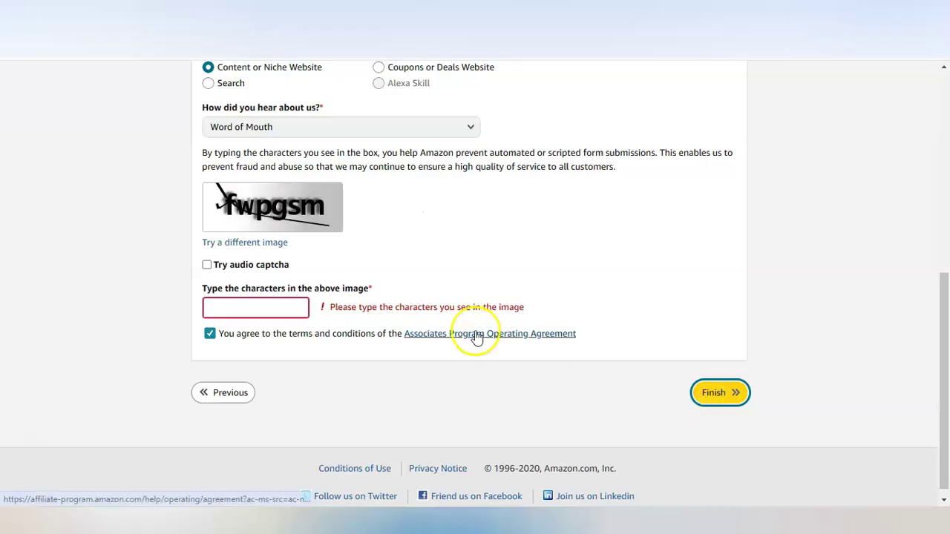
left_click(224, 310)
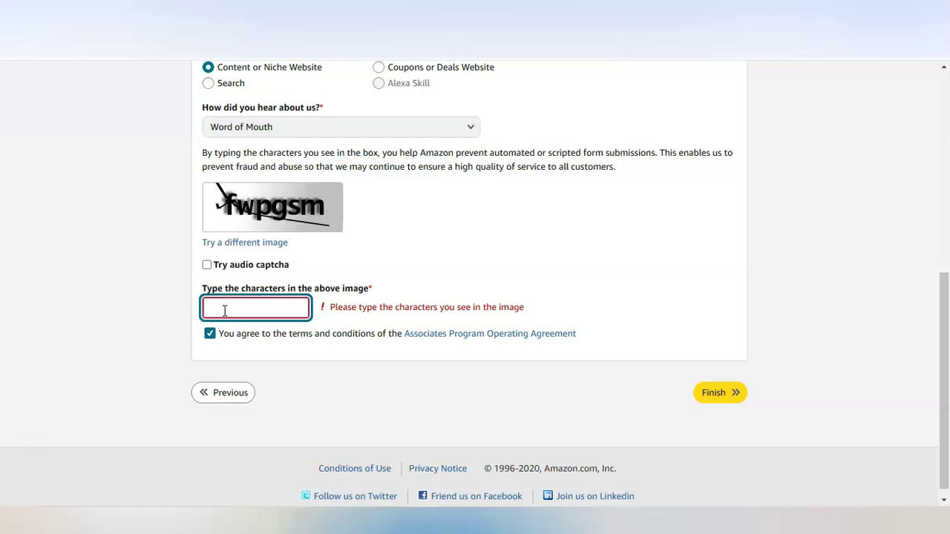
type("fw")
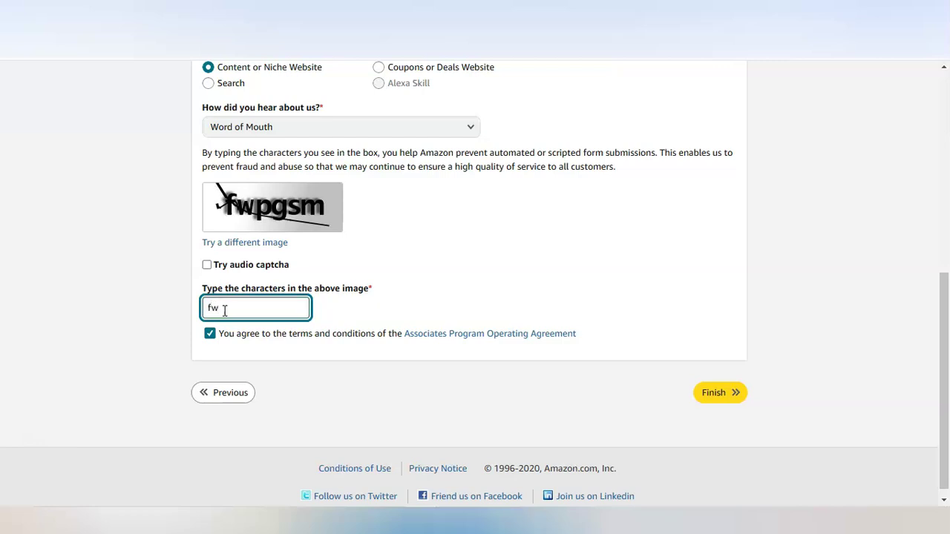
type("pgsm")
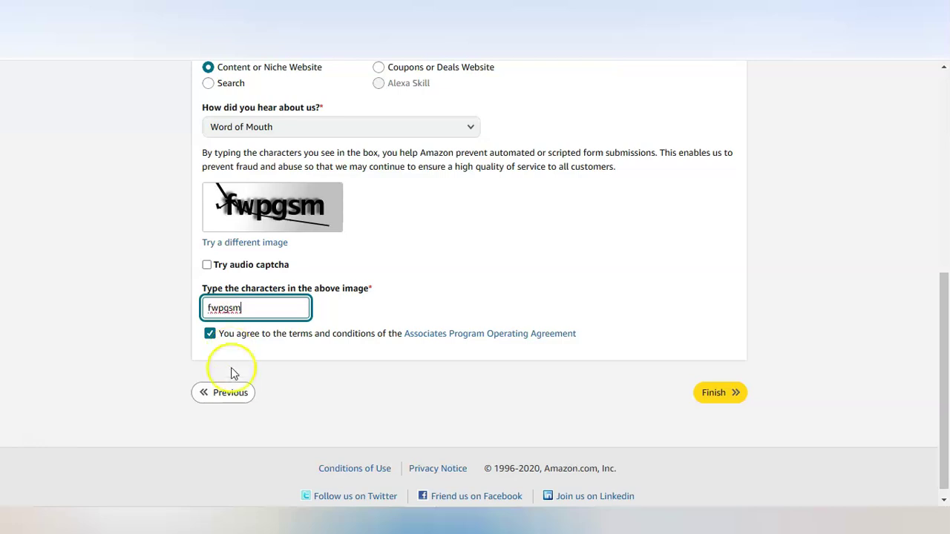
left_click(715, 401)
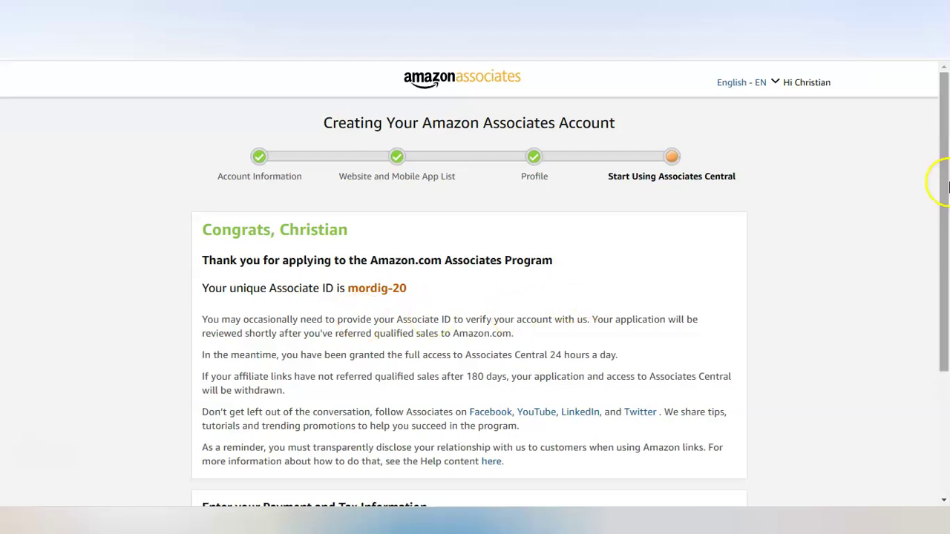
Scroll down the Congrats page and choose to enter payment and tax information now.
left_click_drag(947, 186, 943, 250)
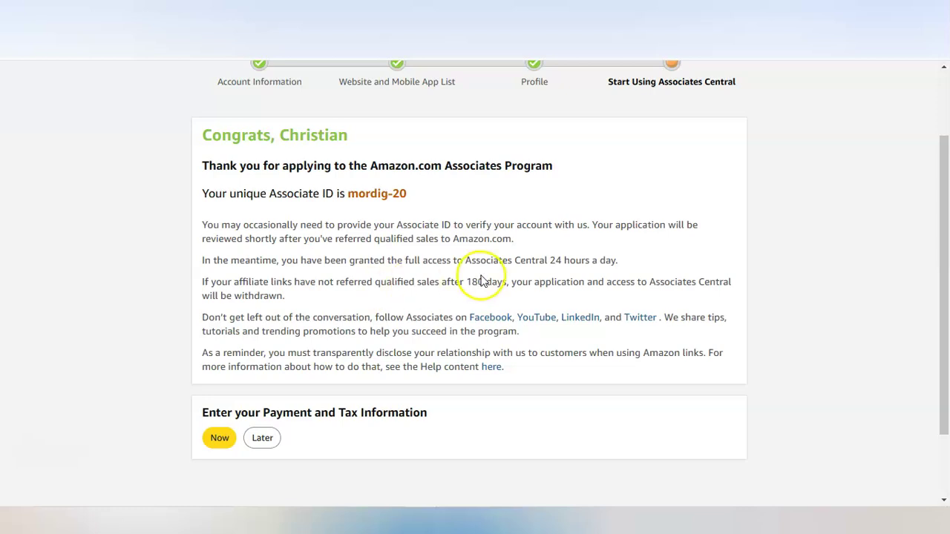
left_click(944, 221)
left_click_drag(944, 221, 944, 265)
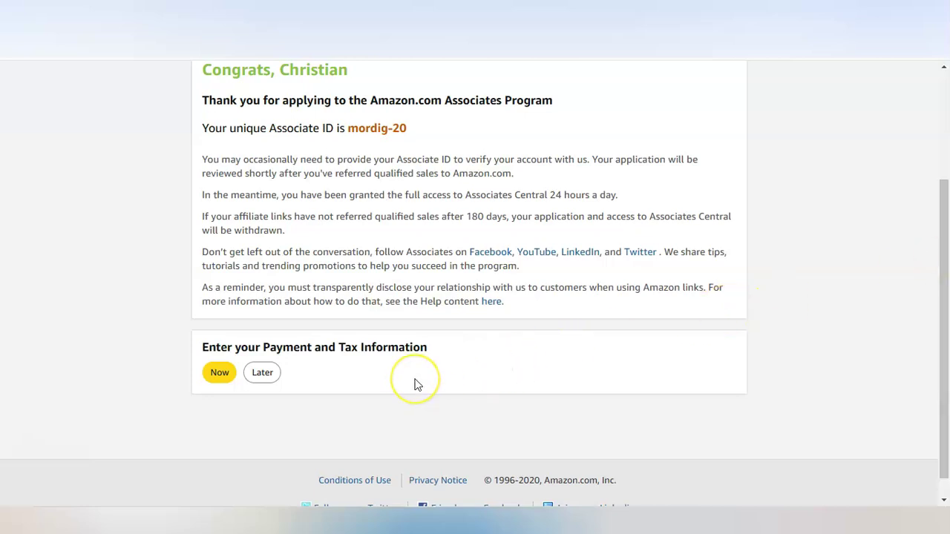
left_click(227, 416)
left_click(167, 412)
left_click(75, 472)
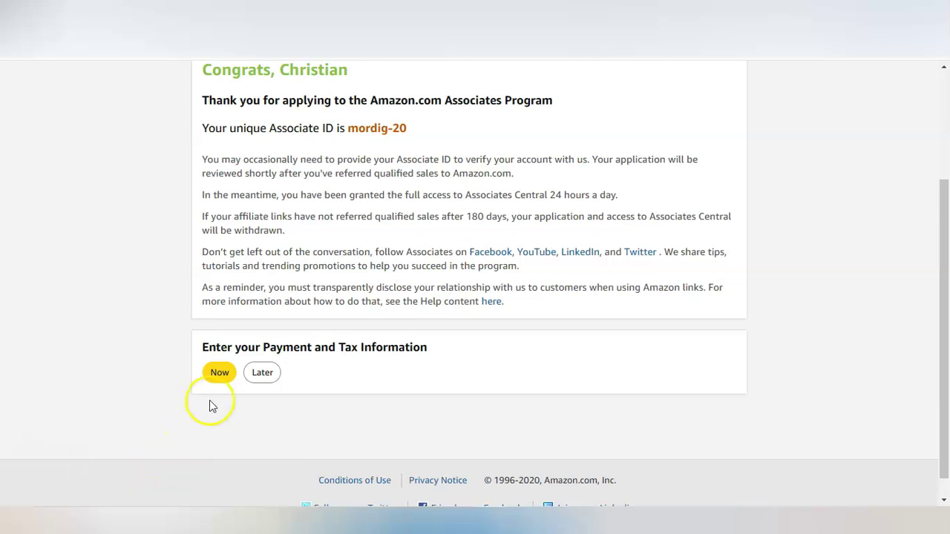
left_click(219, 378)
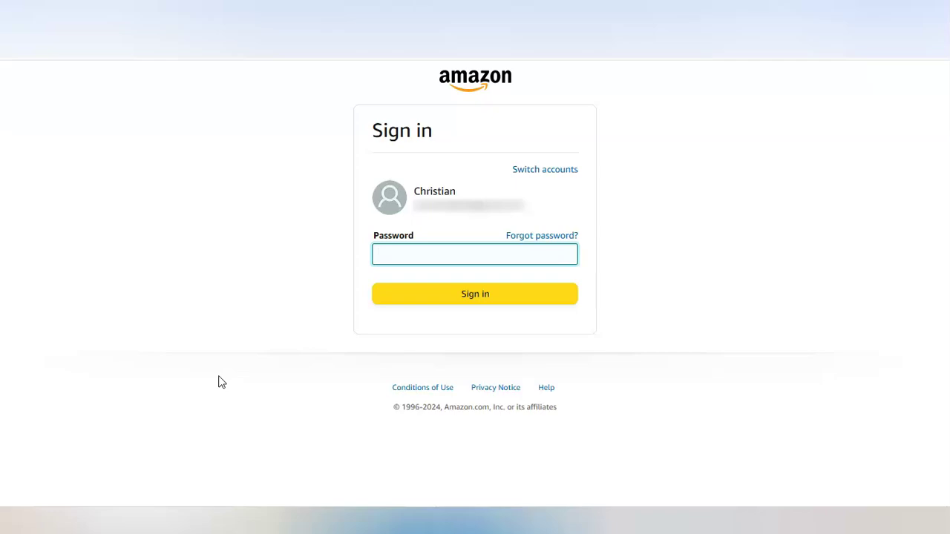
Sign in with the account password and verify with the one-time code sent to your mobile number.
type("********")
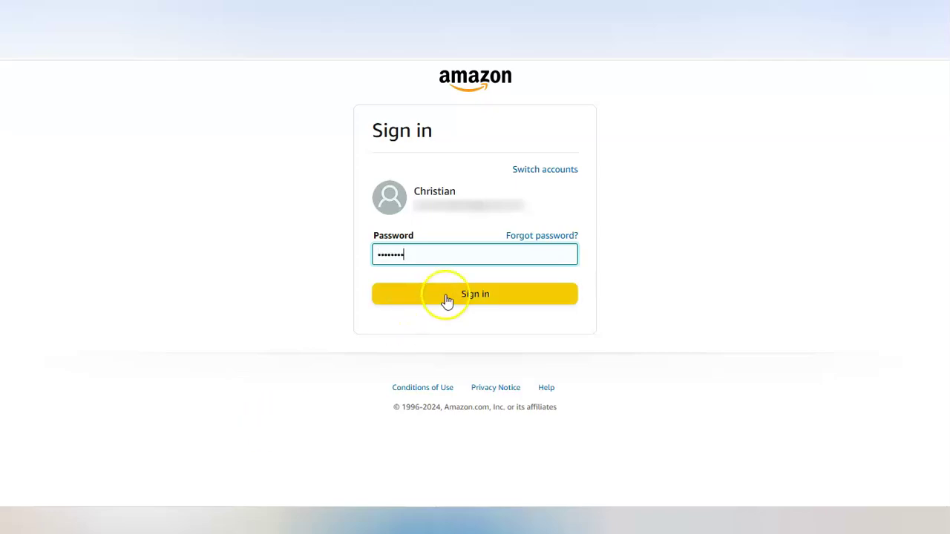
left_click(446, 298)
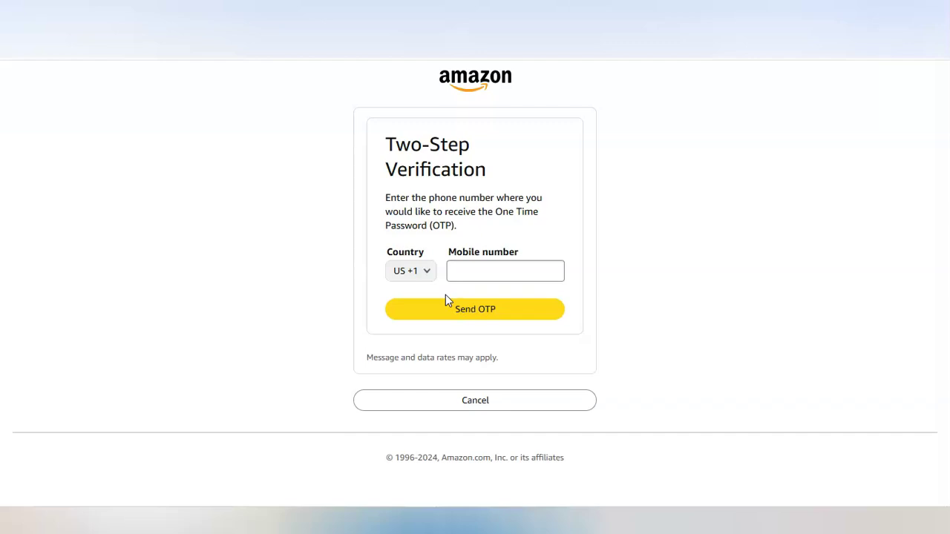
left_click(459, 271)
type("******")
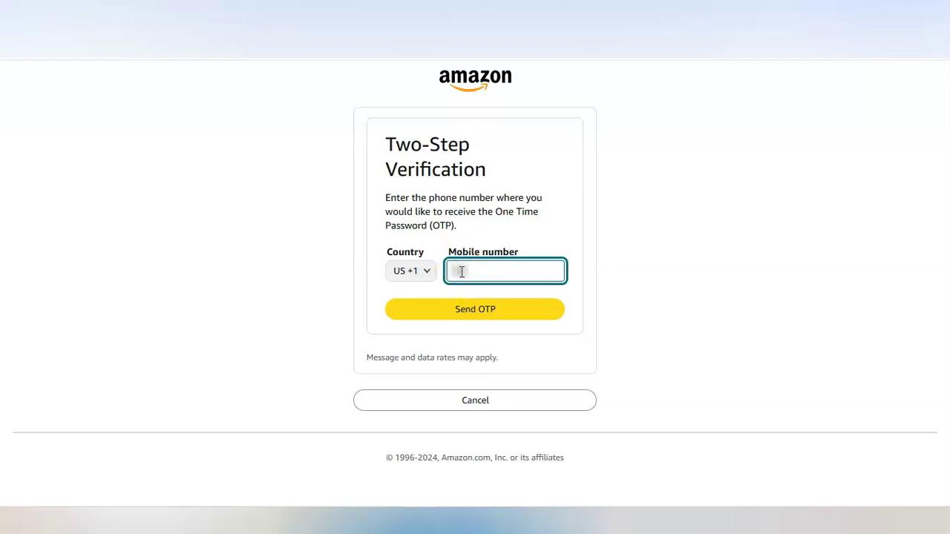
type("****")
left_click(479, 307)
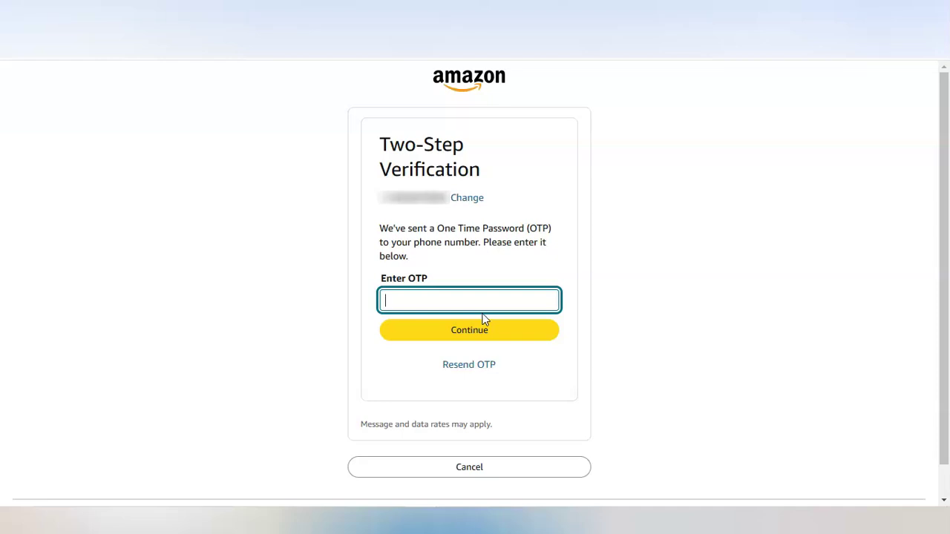
left_click(486, 325)
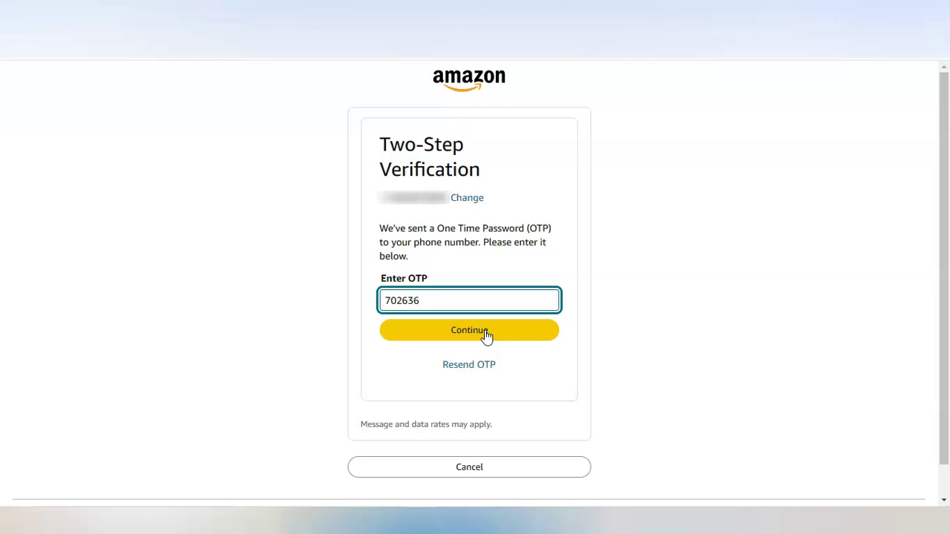
left_click(485, 333)
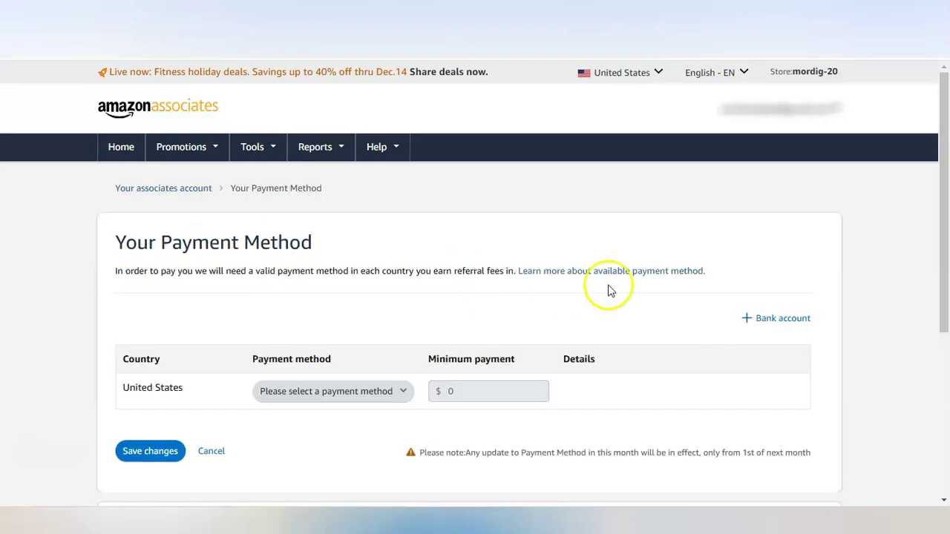
Choose Pay by check as the United States payment method, giving a $100 minimum payment.
left_click_drag(946, 184, 946, 250)
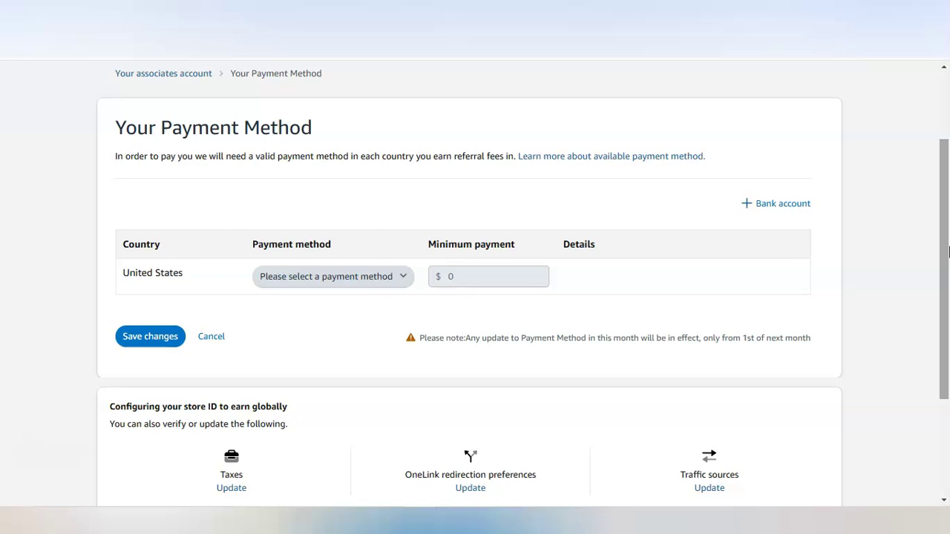
left_click(401, 278)
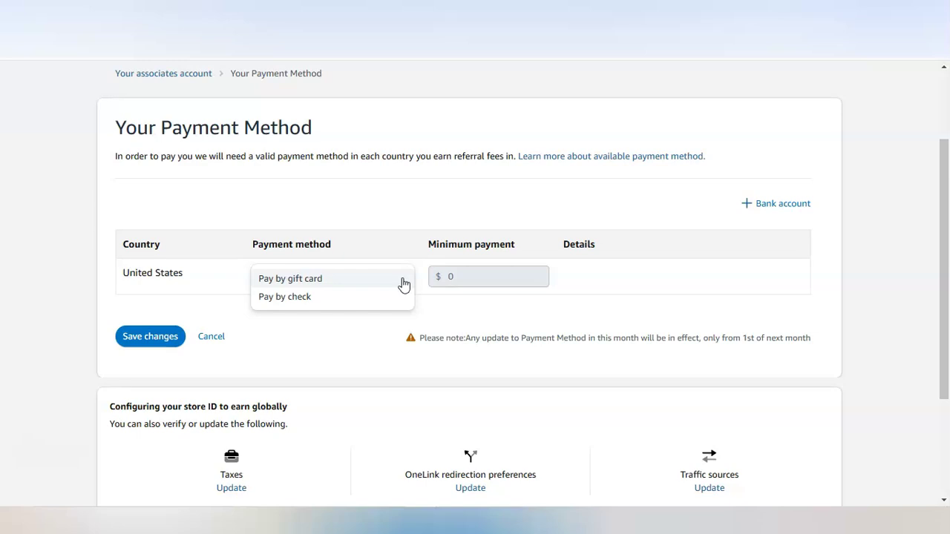
left_click(377, 280)
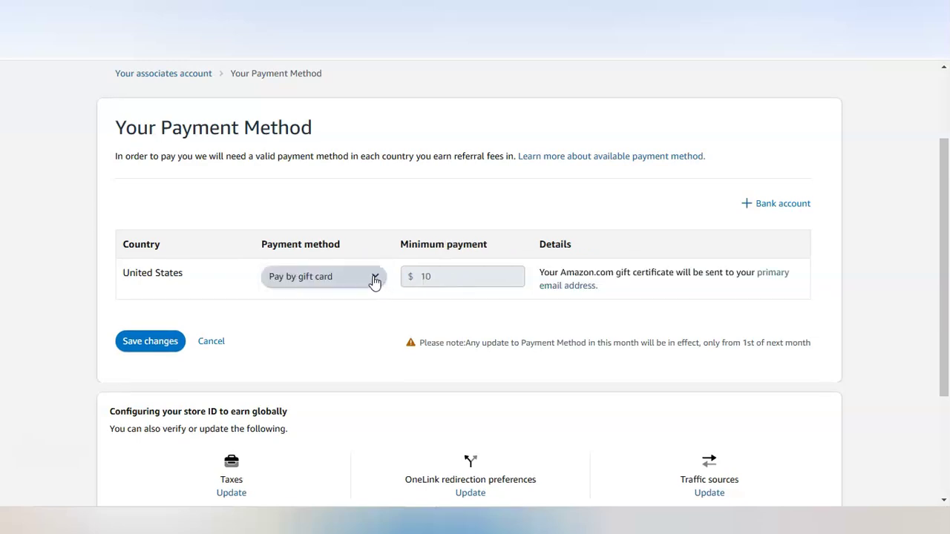
left_click(375, 280)
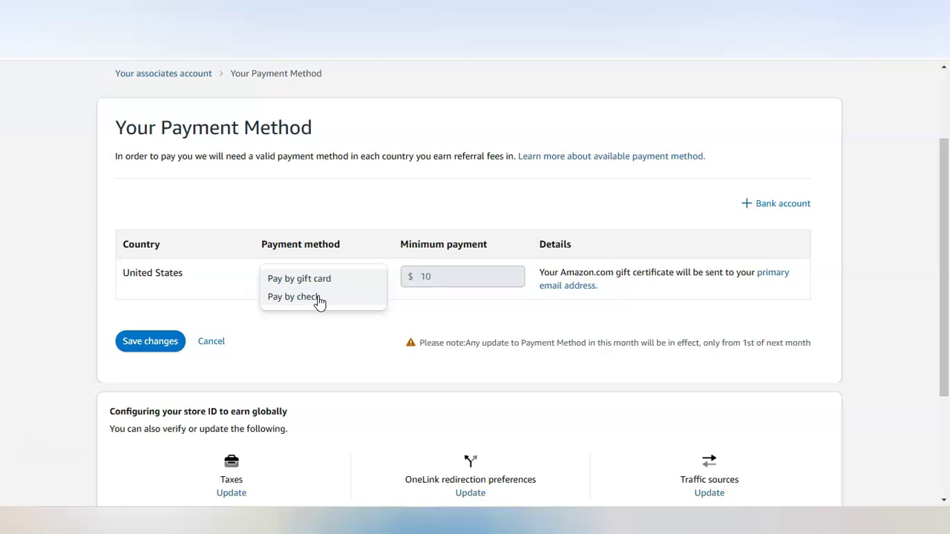
left_click(319, 299)
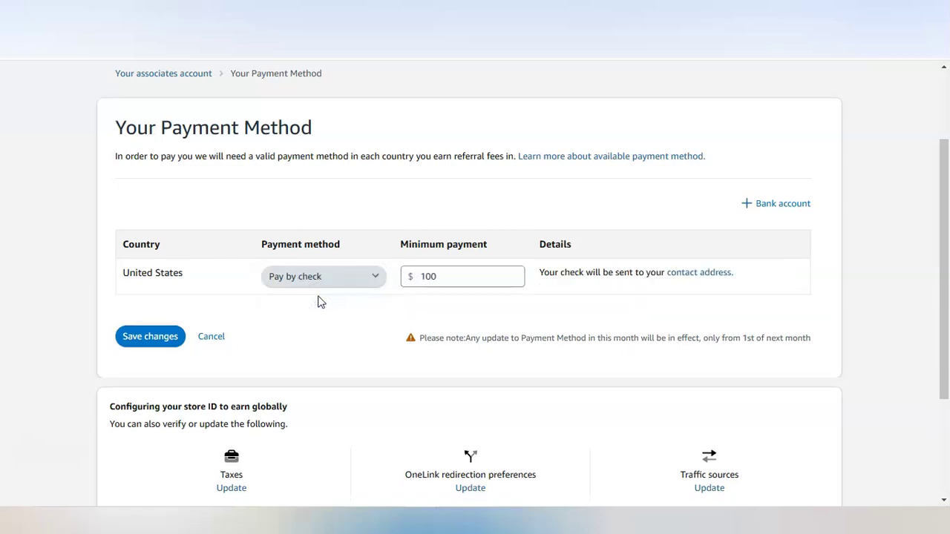
left_click(377, 279)
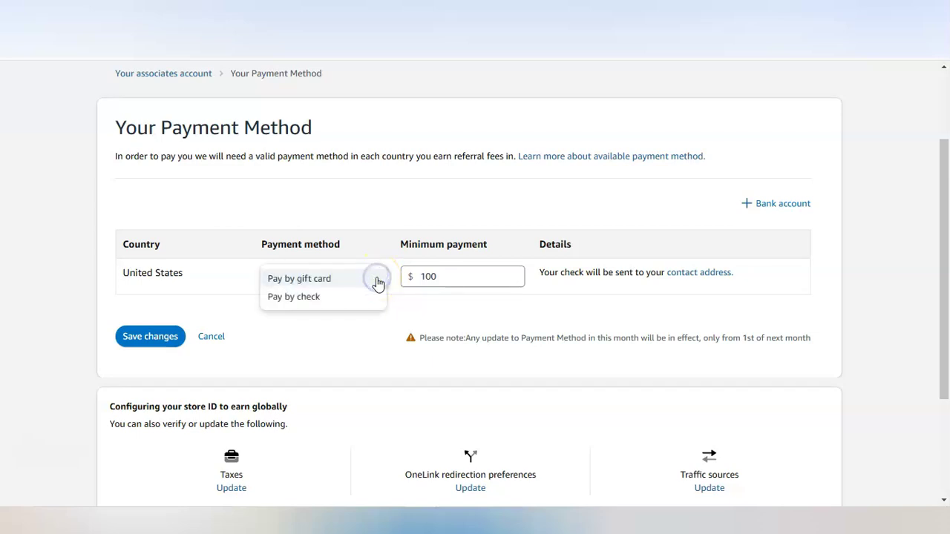
left_click(222, 284)
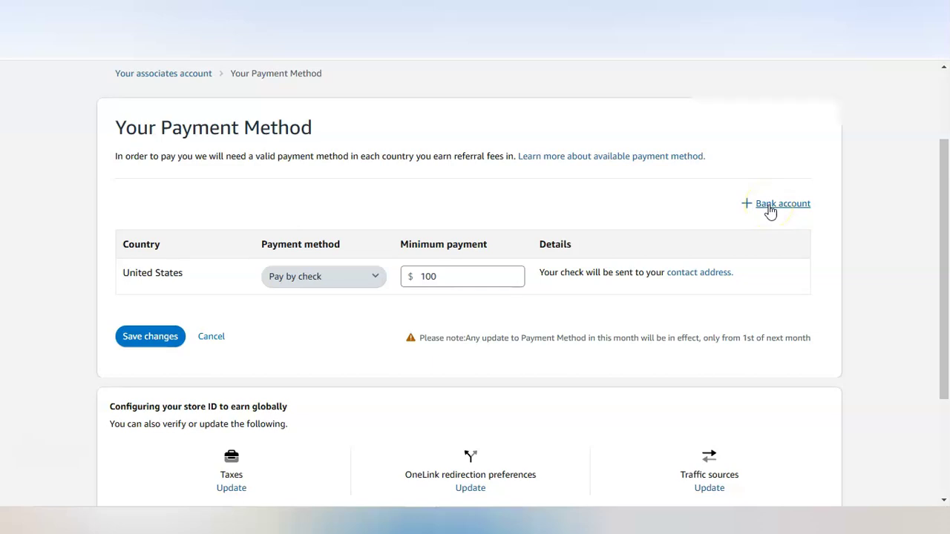
Add a new United States SoFi bank account paid in US Dollars.
left_click(770, 205)
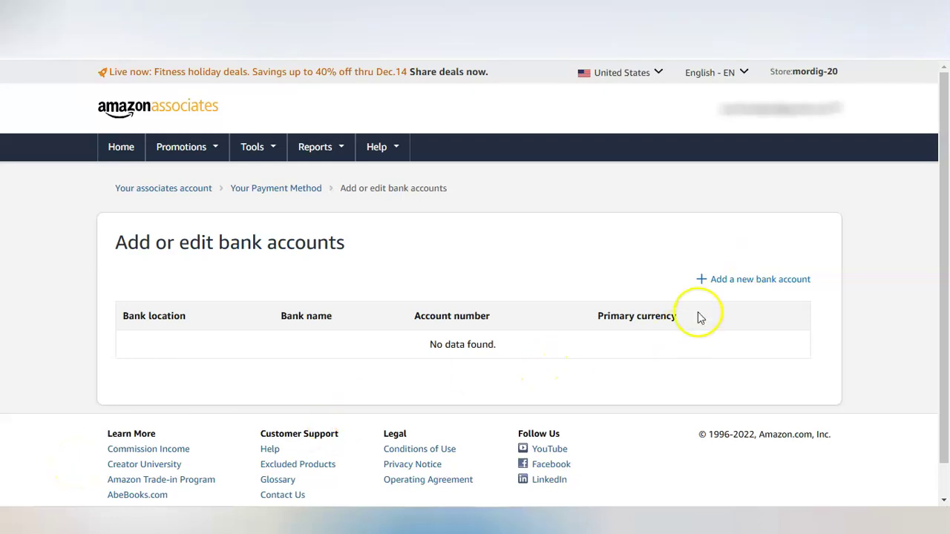
left_click(733, 282)
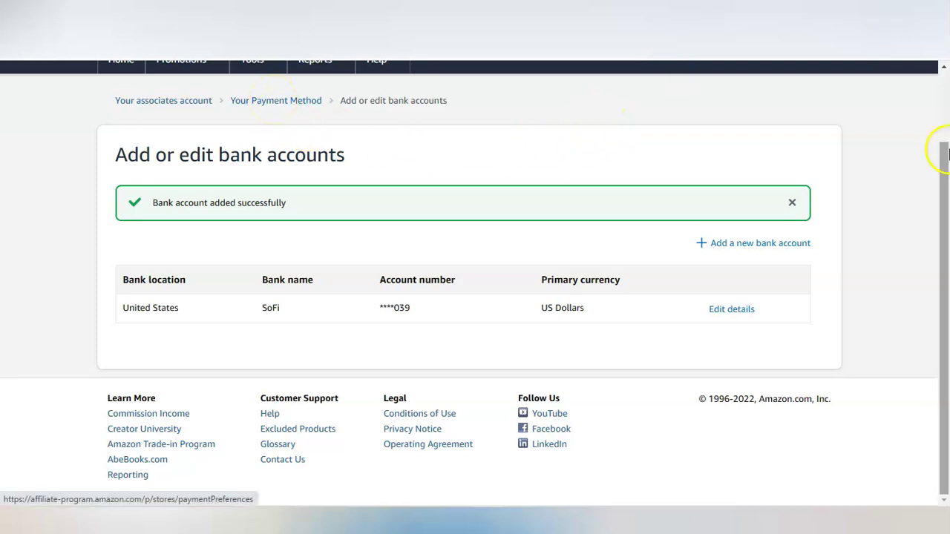
left_click_drag(943, 170, 937, 143)
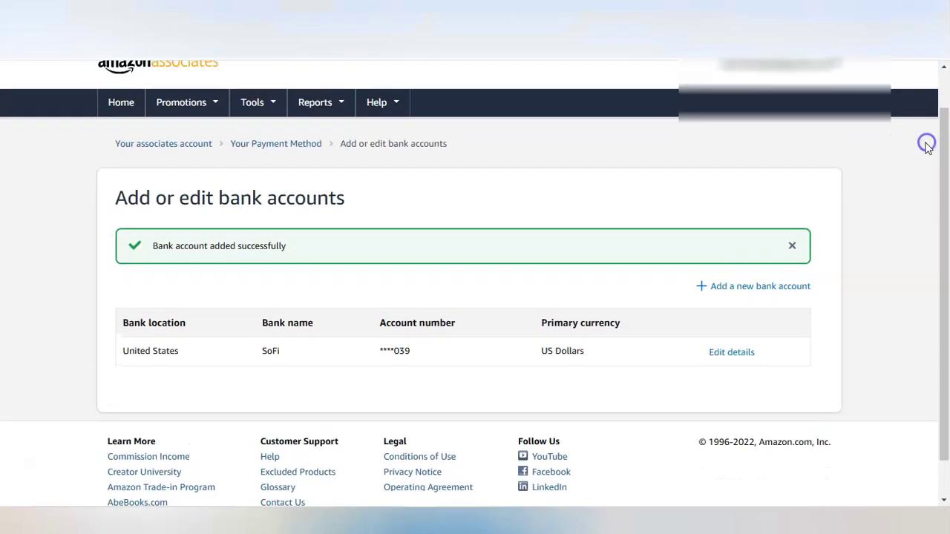
Back on Your Payment Method, select direct deposit to the SoFi checking account ($10 minimum).
left_click(290, 147)
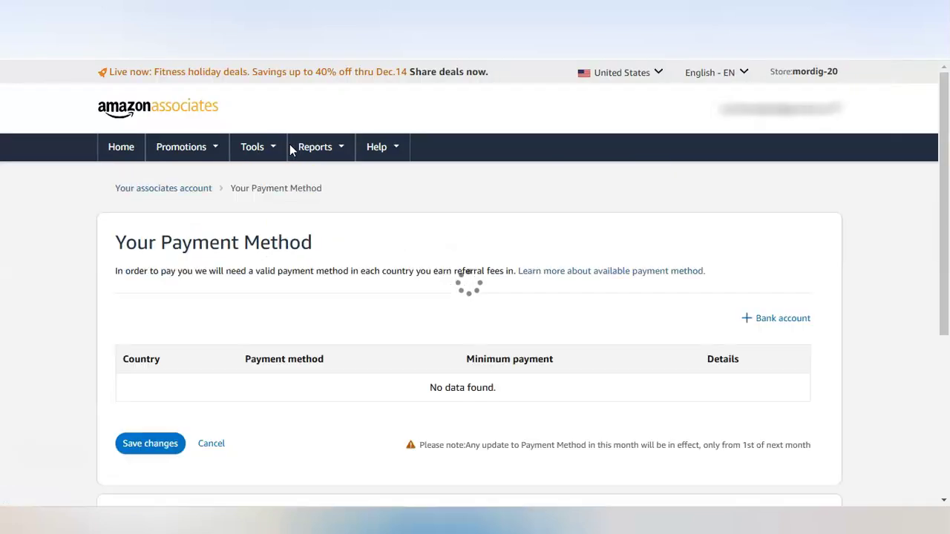
scroll(69, 469, "down", 2)
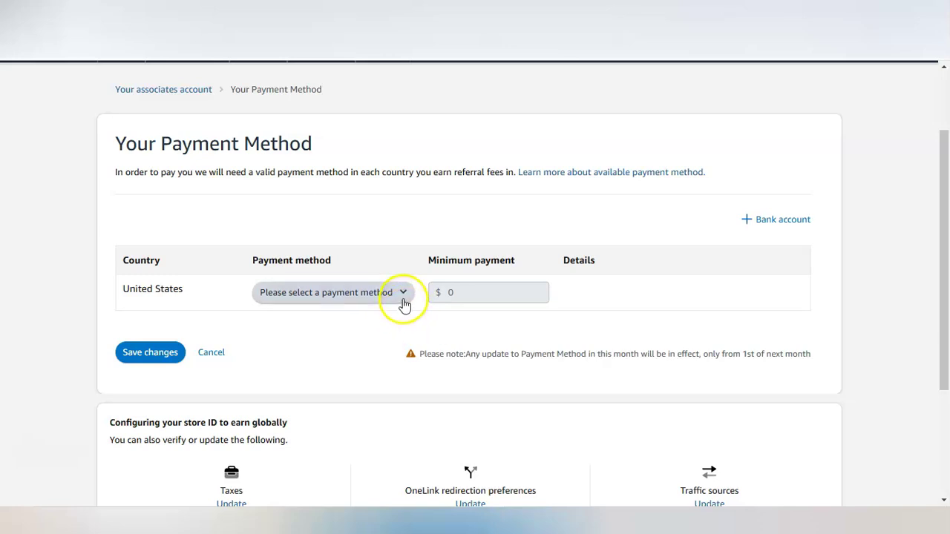
left_click(404, 300)
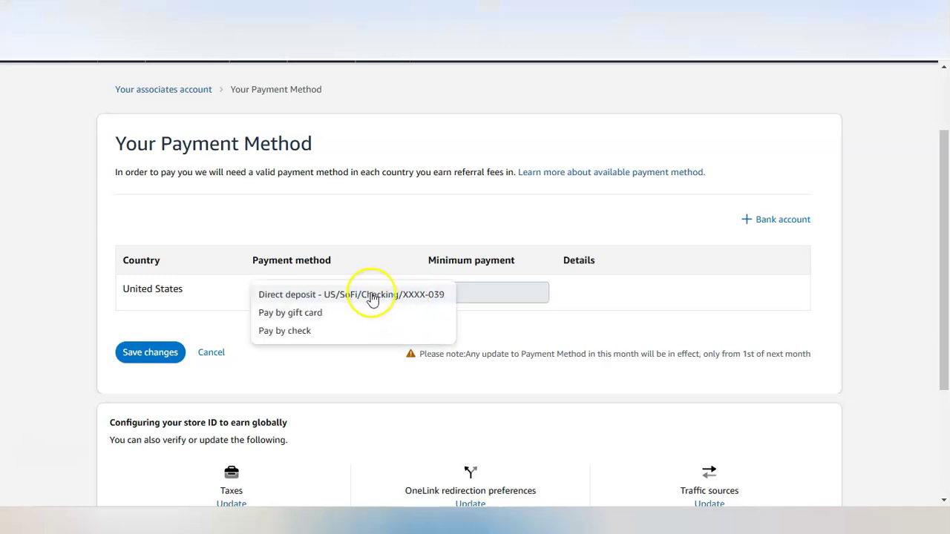
left_click(373, 297)
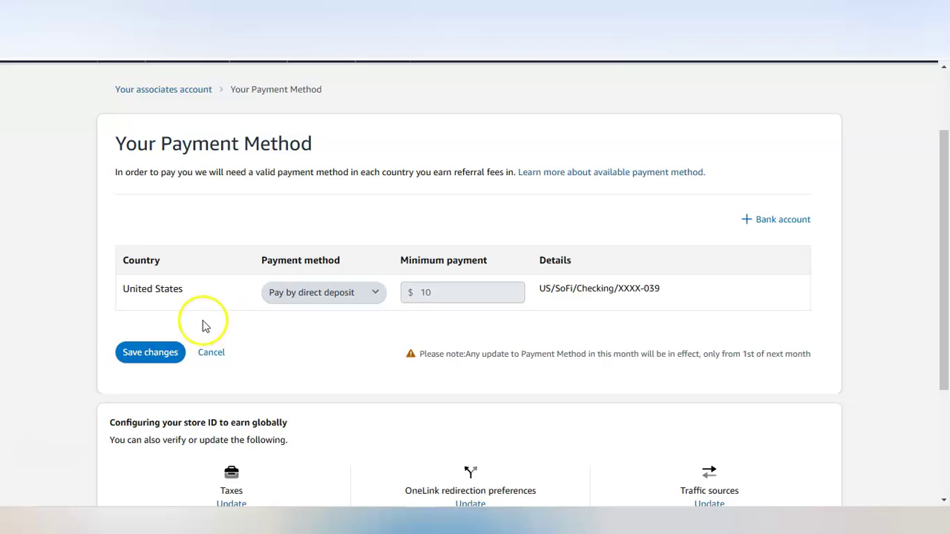
Save direct deposit to the checking account as the United States payment method.
left_click(156, 354)
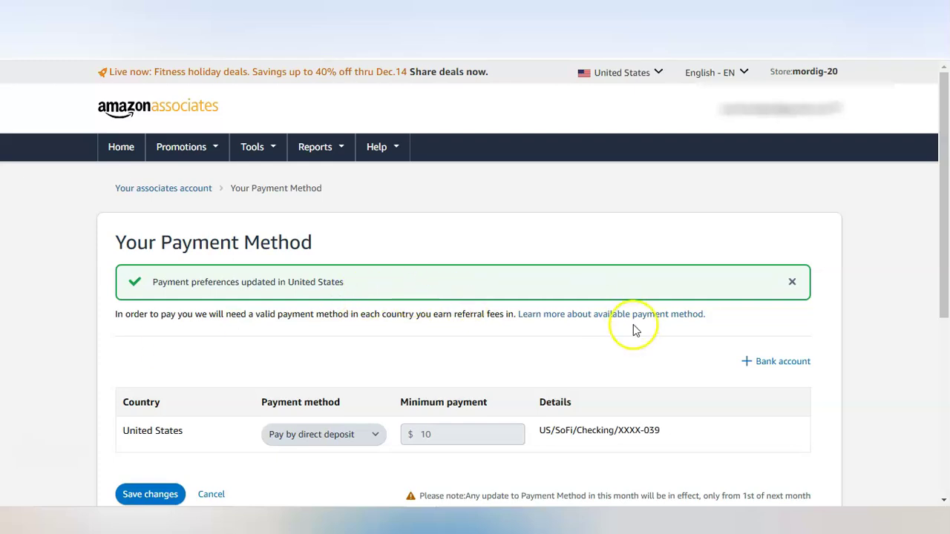
mouse_move(947, 267)
left_mouse_down()
mouse_move(947, 448)
mouse_move(937, 254)
left_mouse_up()
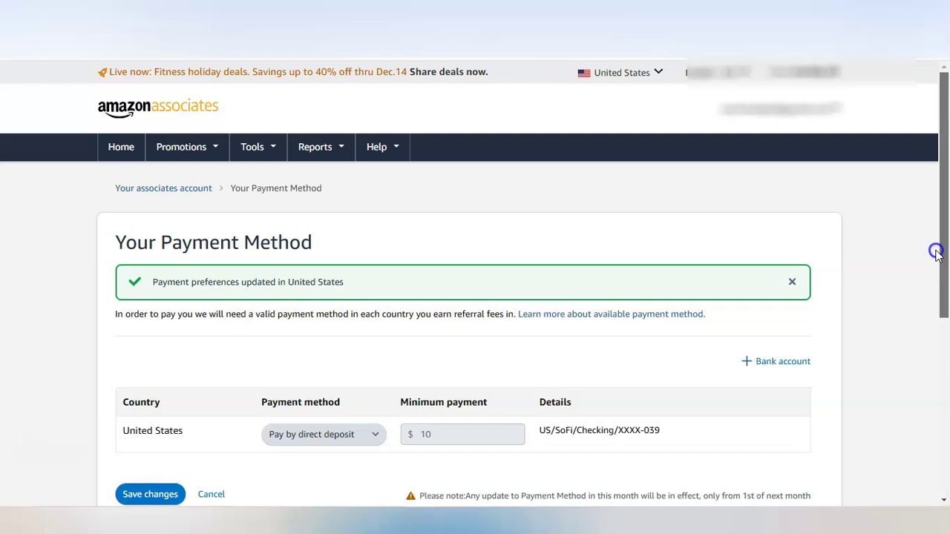
left_click_drag(937, 252, 947, 451)
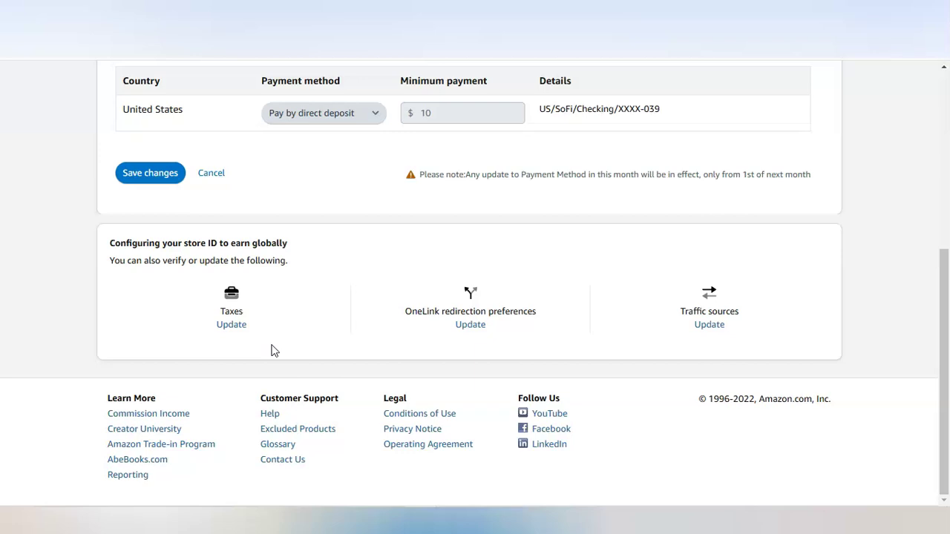
Go to Taxes > Update, check why the tax status is Incomplete, and open the United States tax profile.
left_click(234, 327)
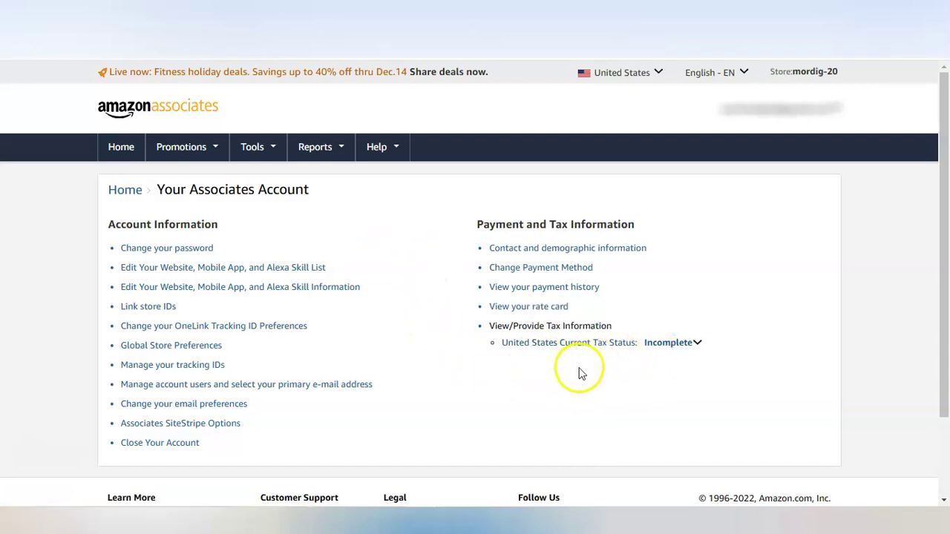
left_click(680, 348)
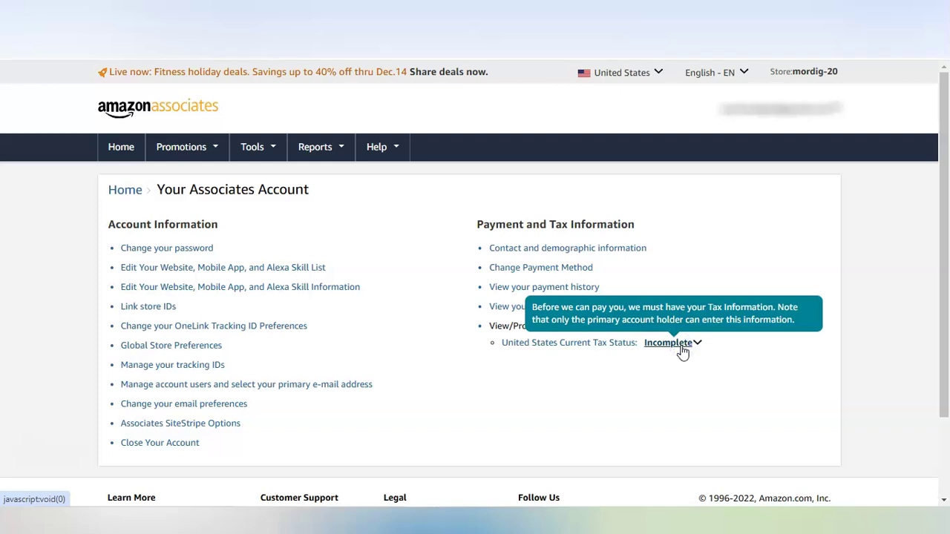
left_click(657, 352)
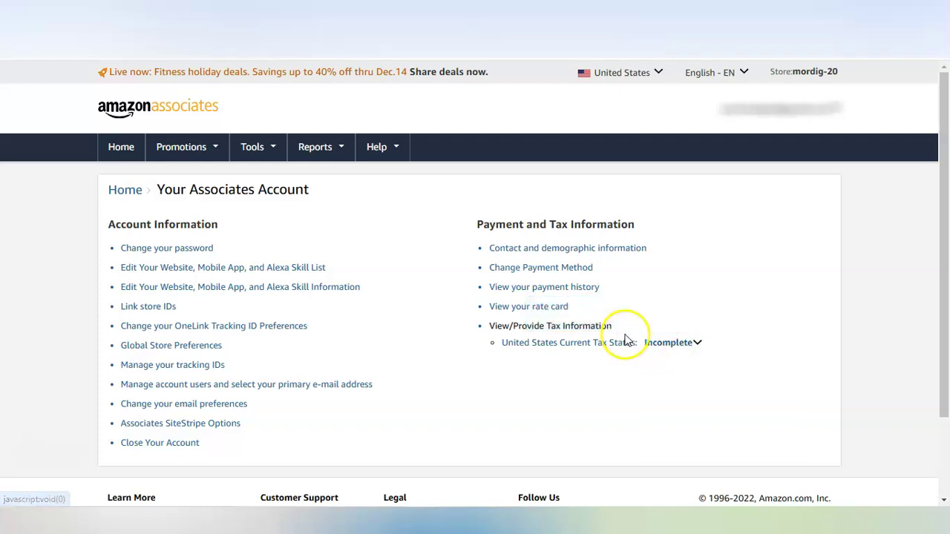
left_click(588, 351)
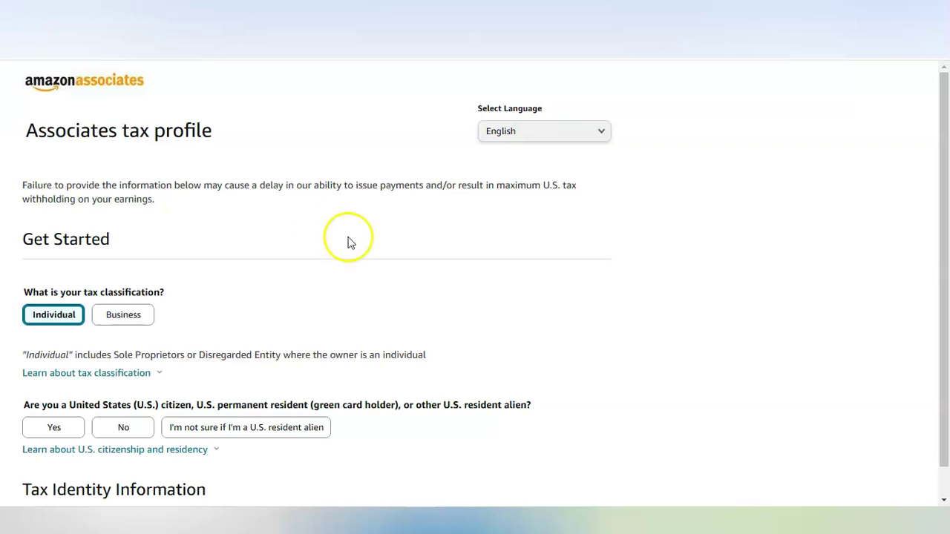
Answer Yes to the U.S. citizen or resident question, revealing Tax Identity Information.
left_click_drag(943, 143, 941, 196)
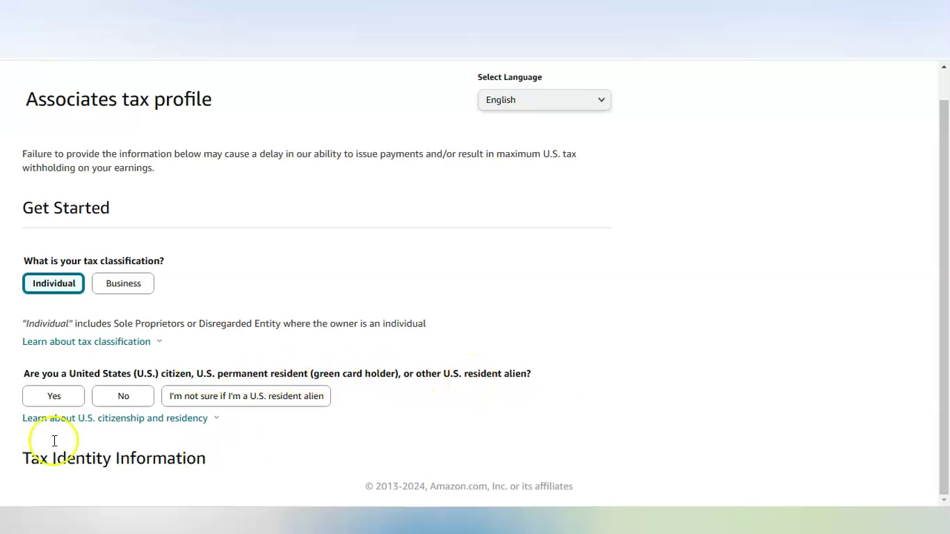
left_click(52, 400)
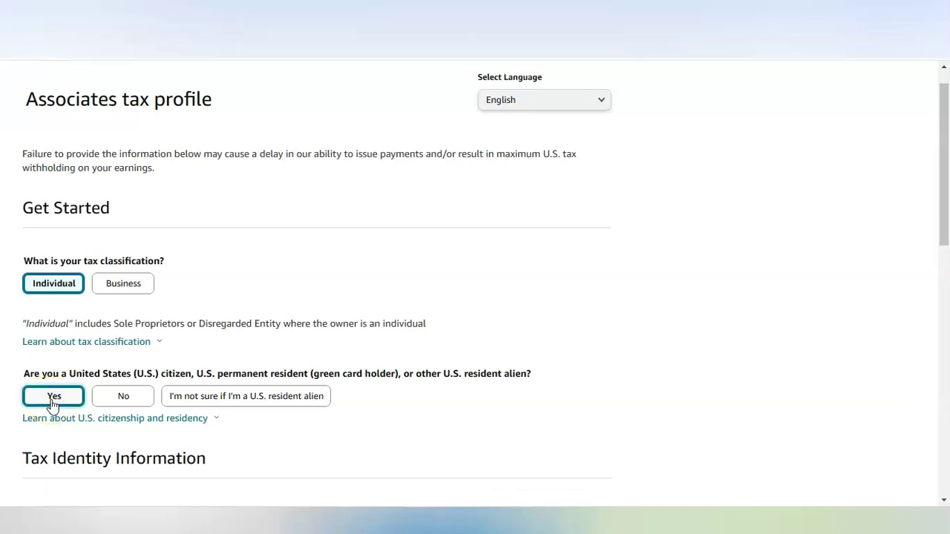
left_click_drag(944, 229, 947, 327)
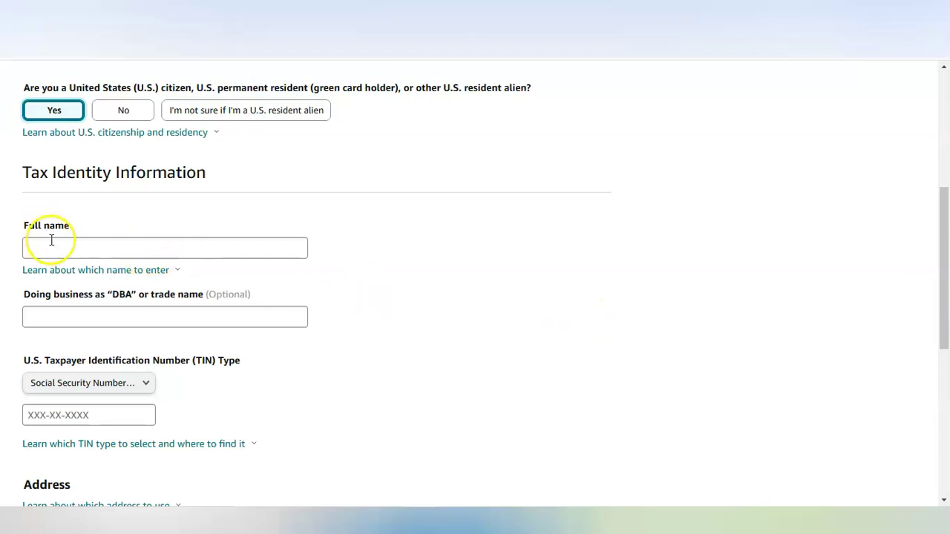
Check the full name, choose Social Security Number as TIN type, and enter the SSN.
left_click(51, 245)
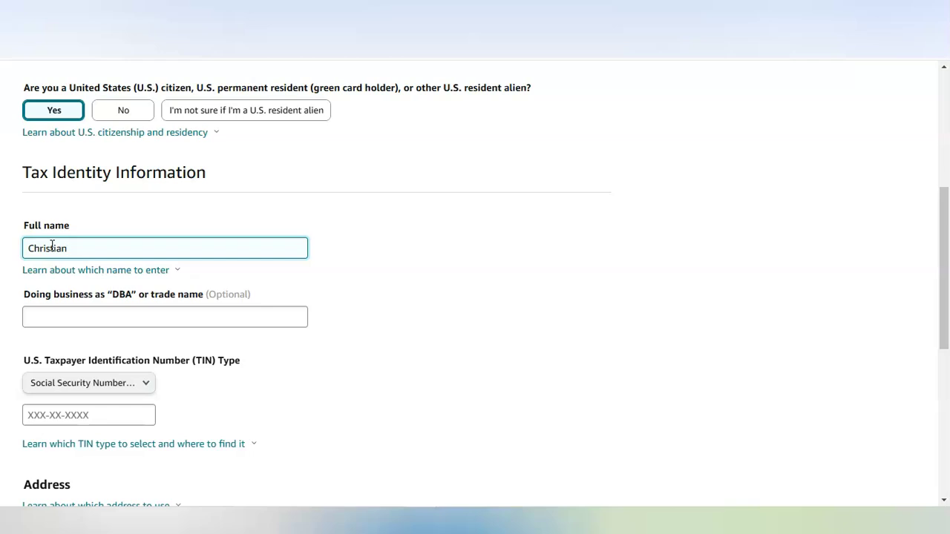
left_click(157, 249)
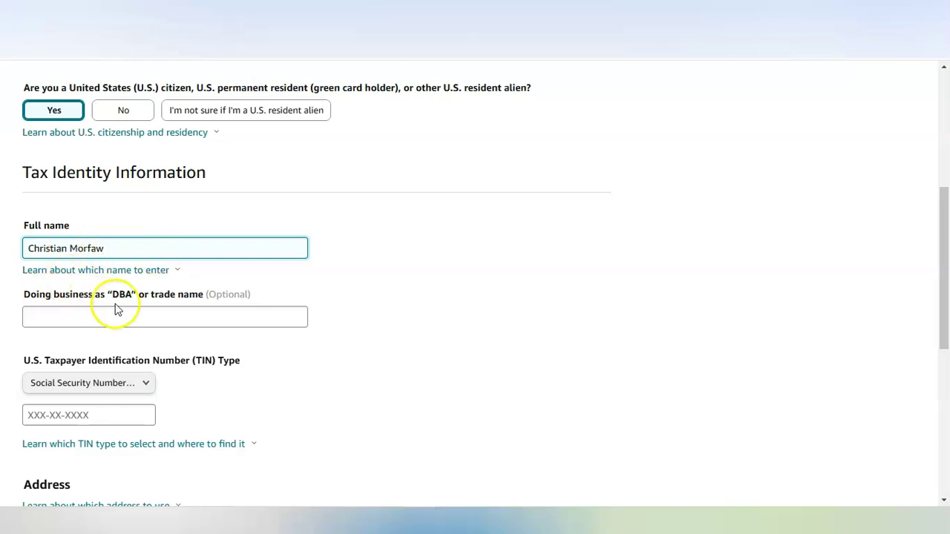
left_click_drag(942, 250, 947, 319)
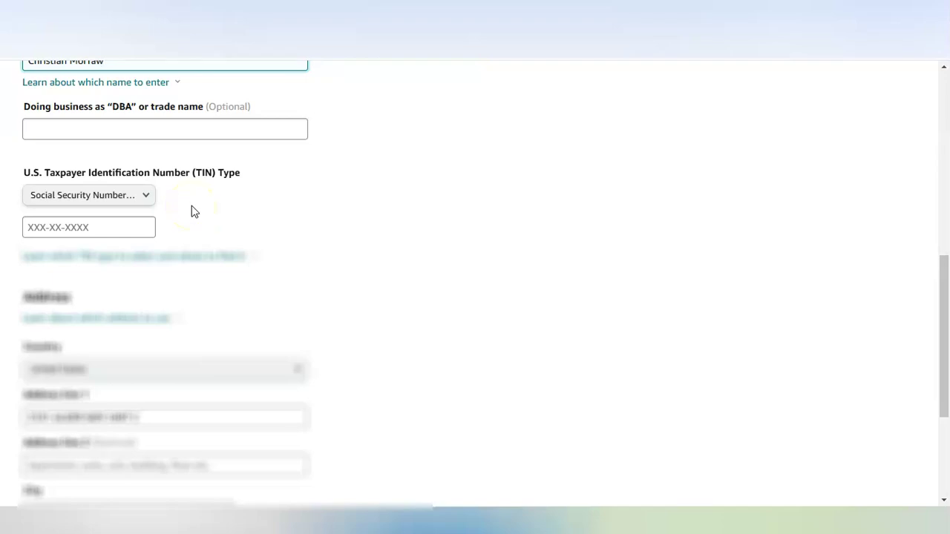
left_click(148, 196)
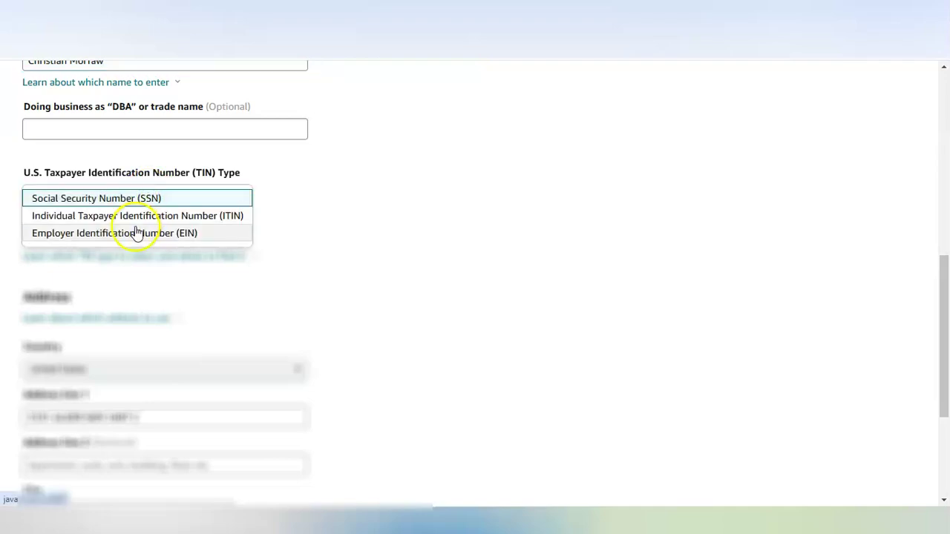
left_click(131, 201)
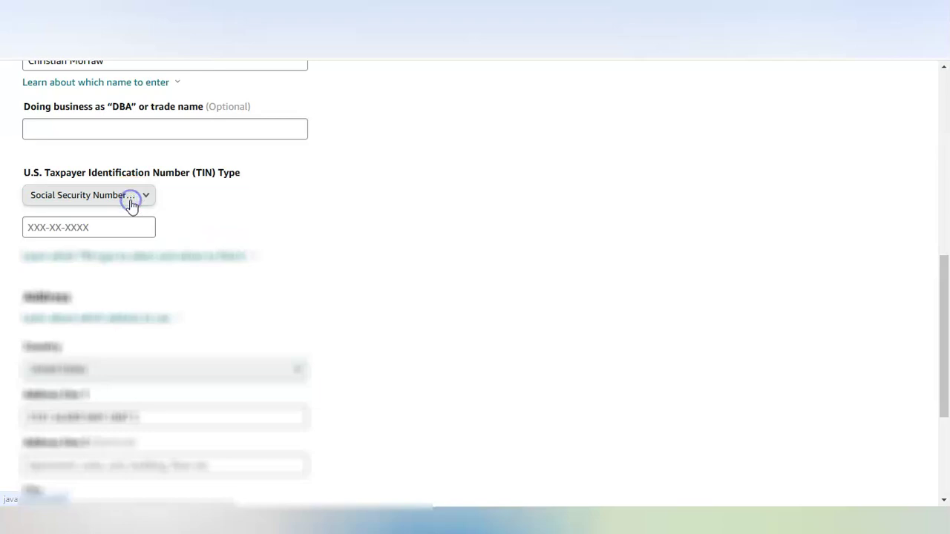
left_click(92, 227)
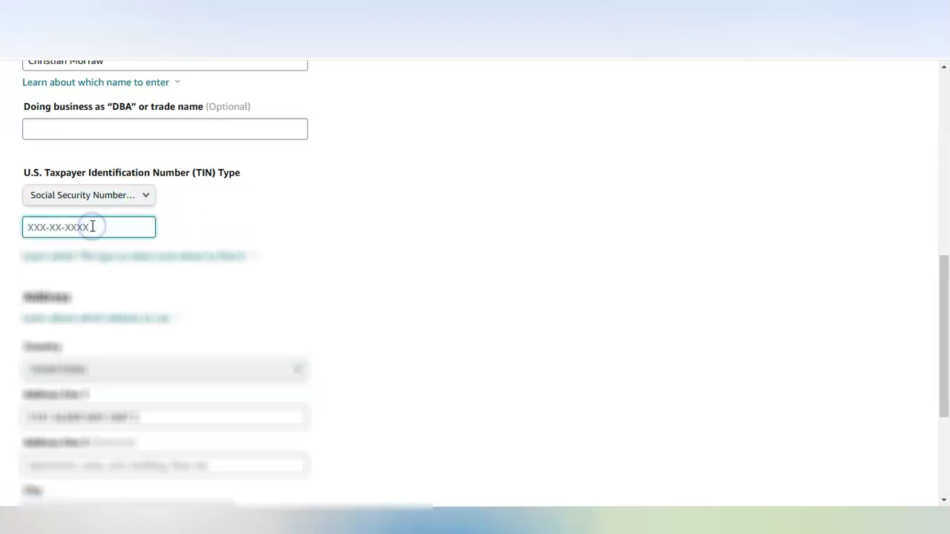
type("XX")
key("BackSpace")
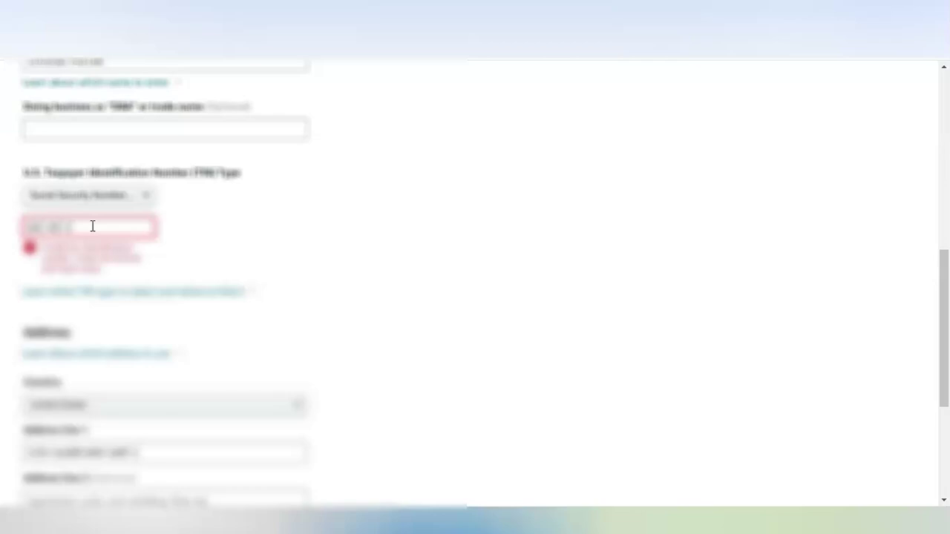
type("X")
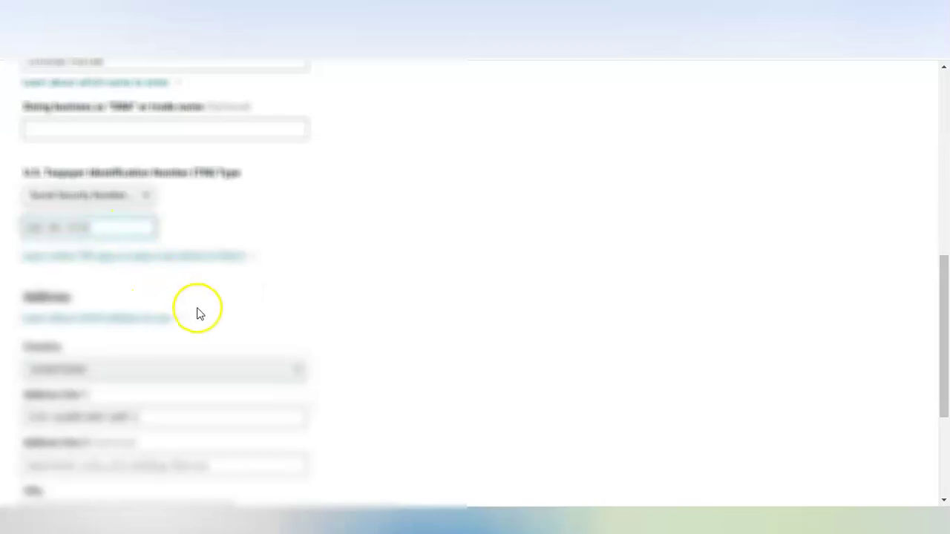
left_click_drag(944, 276, 944, 343)
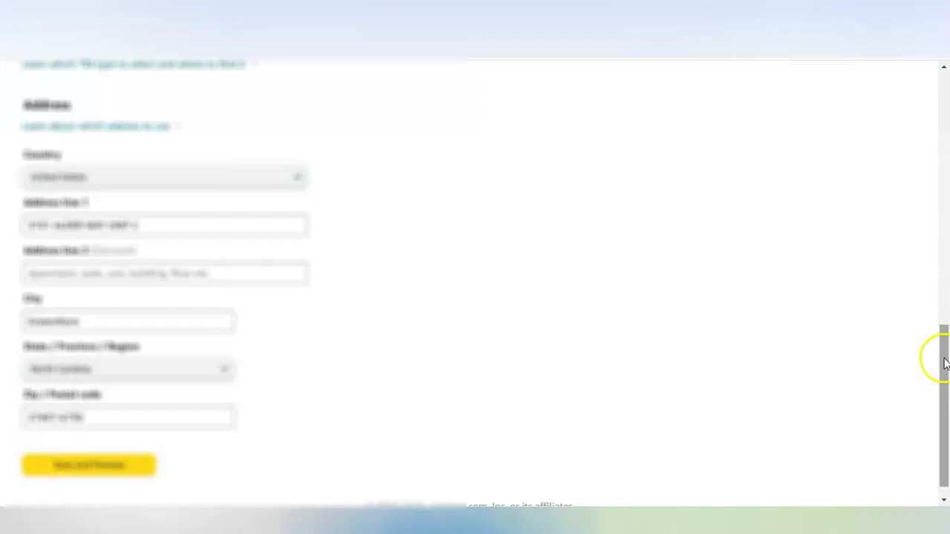
left_click_drag(943, 360, 946, 377)
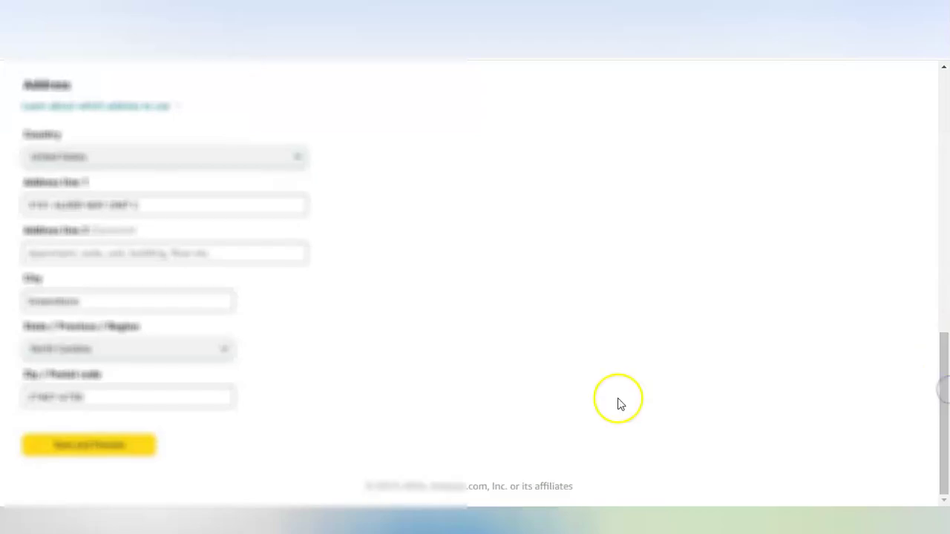
Save and preview the W-9, then sign it with the saved full name.
left_click(127, 452)
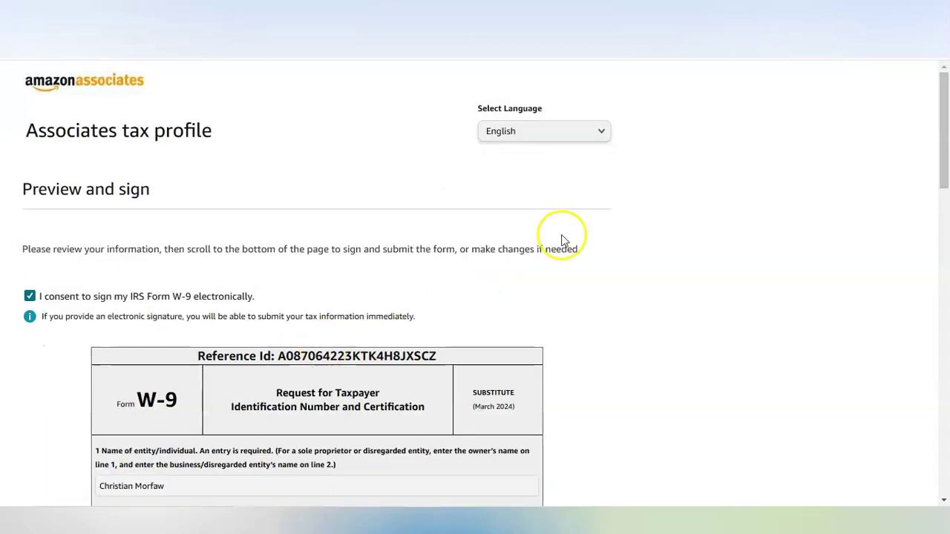
left_click_drag(944, 123, 946, 218)
left_click(48, 328)
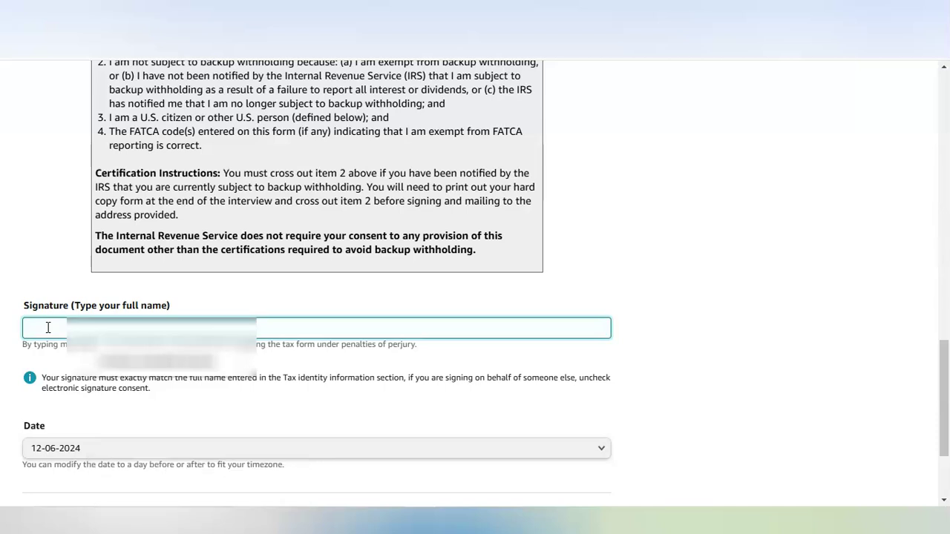
left_click(138, 360)
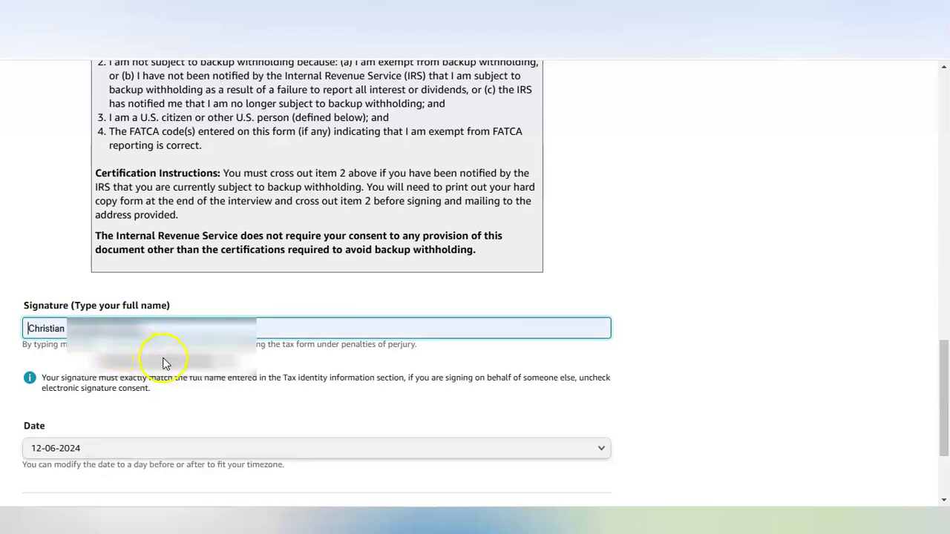
left_click(782, 371)
Date the W-9 12-05-2024 and submit the signed form.
left_click_drag(947, 383, 948, 429)
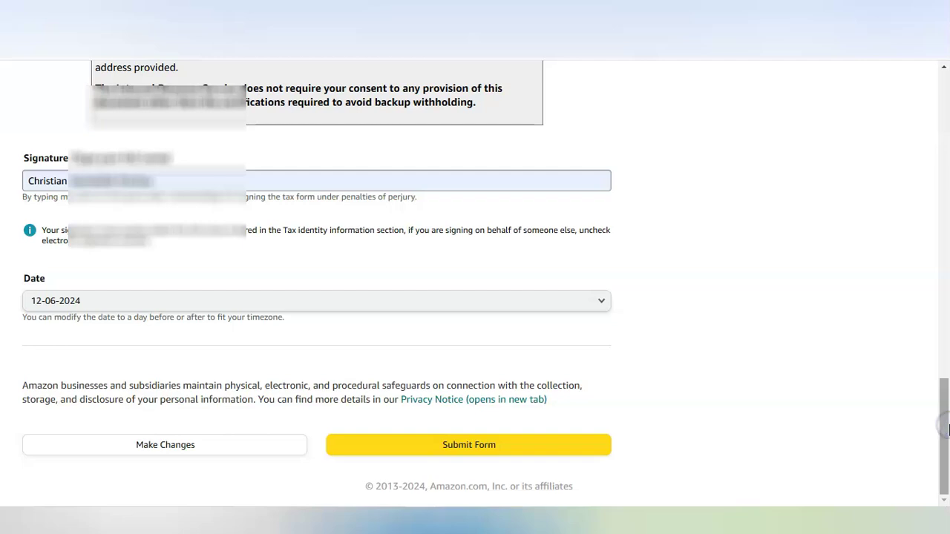
left_click(604, 310)
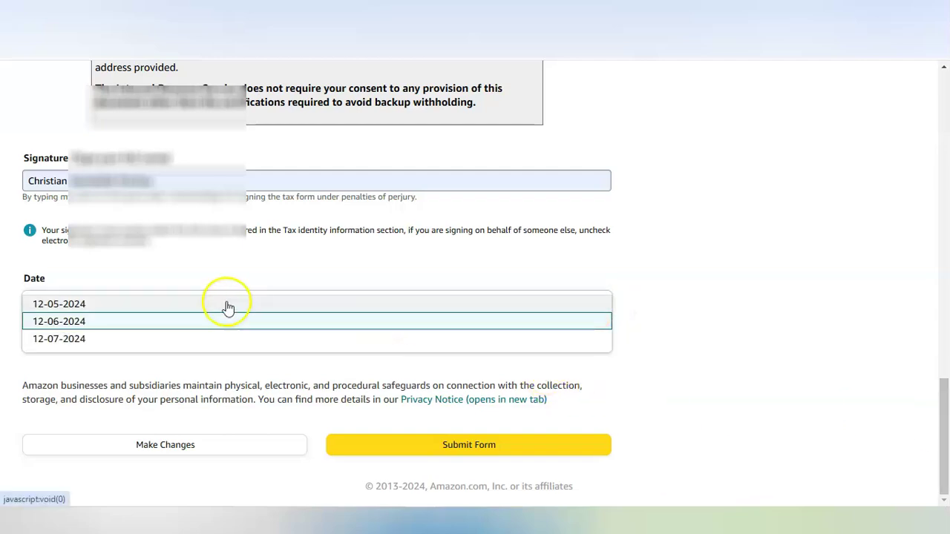
left_click(158, 306)
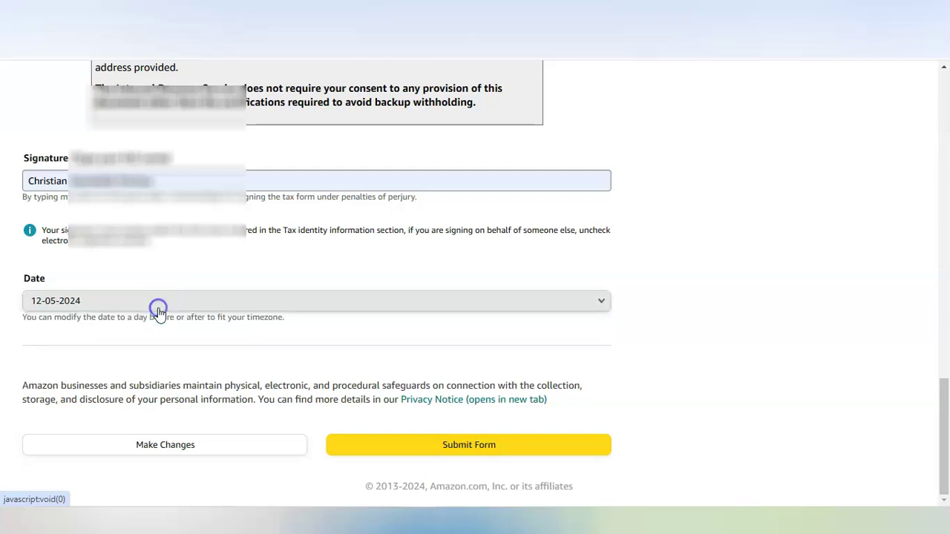
left_click(670, 357)
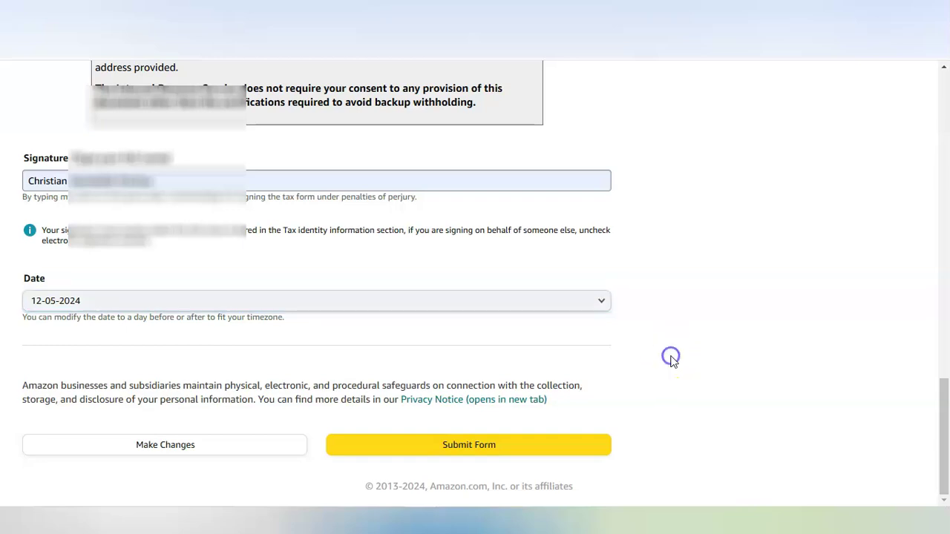
left_click(945, 401)
left_click(945, 401)
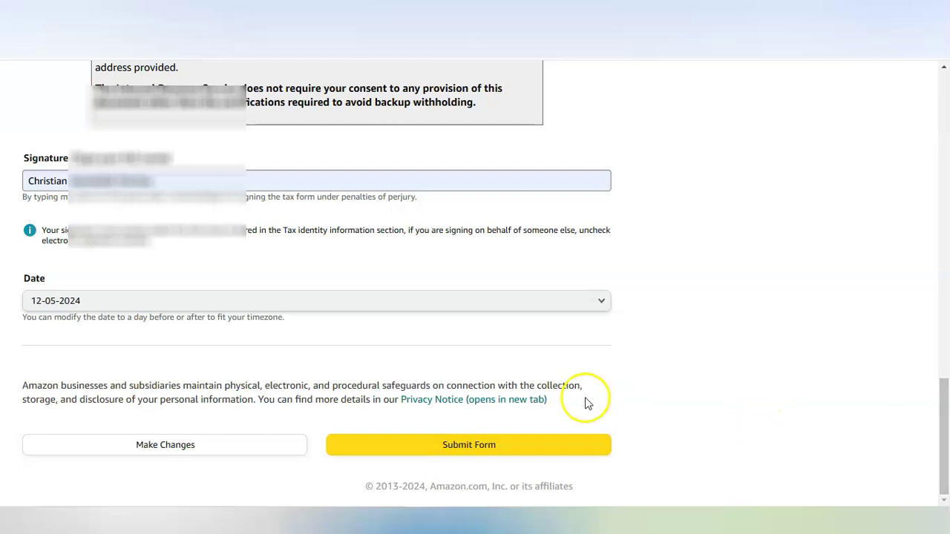
mouse_move(943, 403)
left_mouse_down()
mouse_move(938, 256)
mouse_move(944, 463)
left_mouse_up()
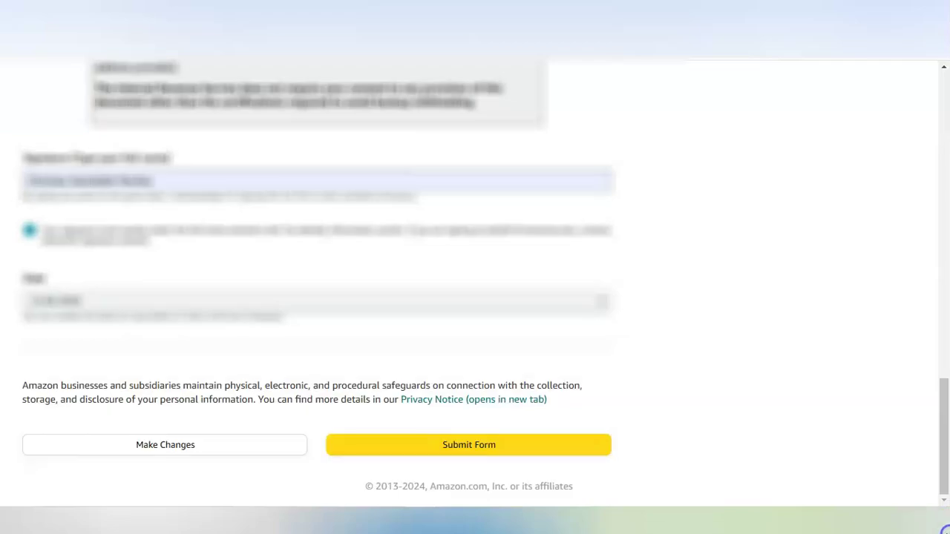
left_click(460, 449)
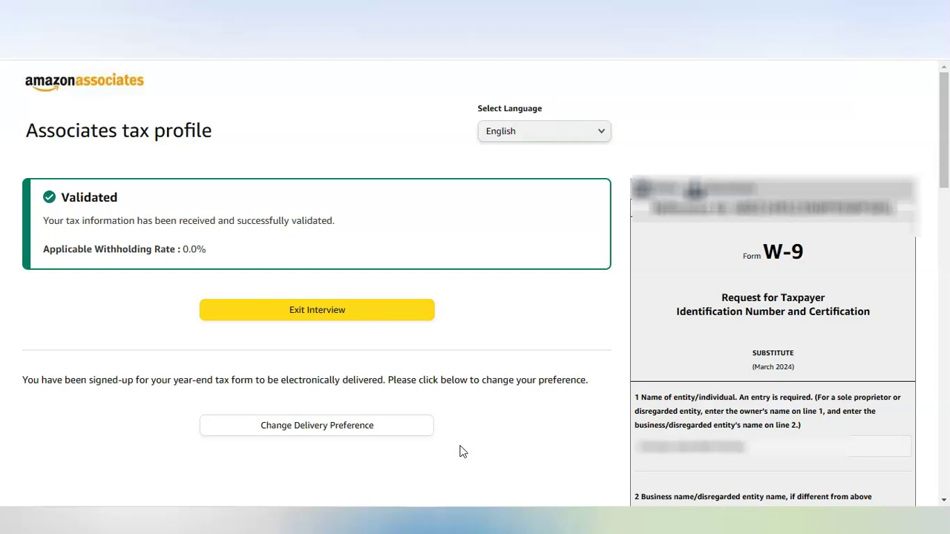
Exit the validated tax interview to return to Your Associates Account.
left_click_drag(945, 162, 910, 101)
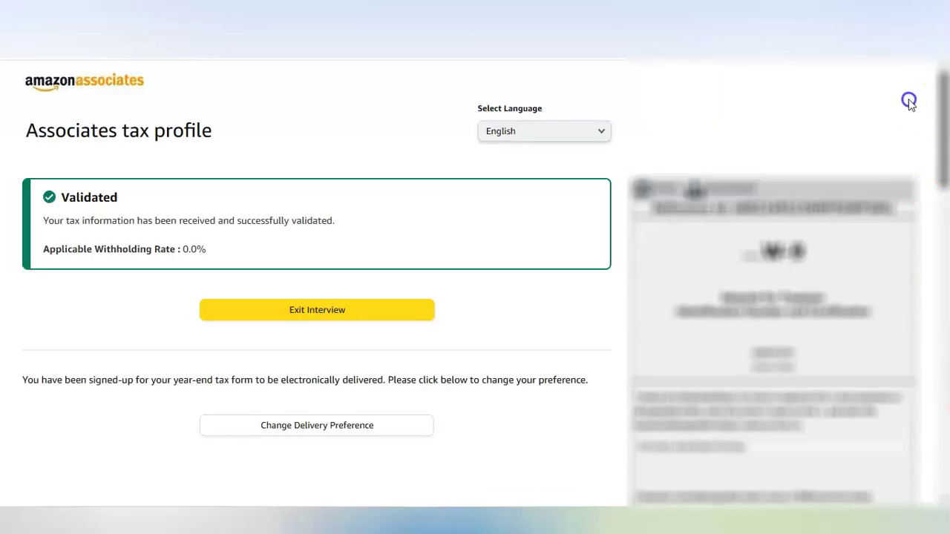
left_click(312, 314)
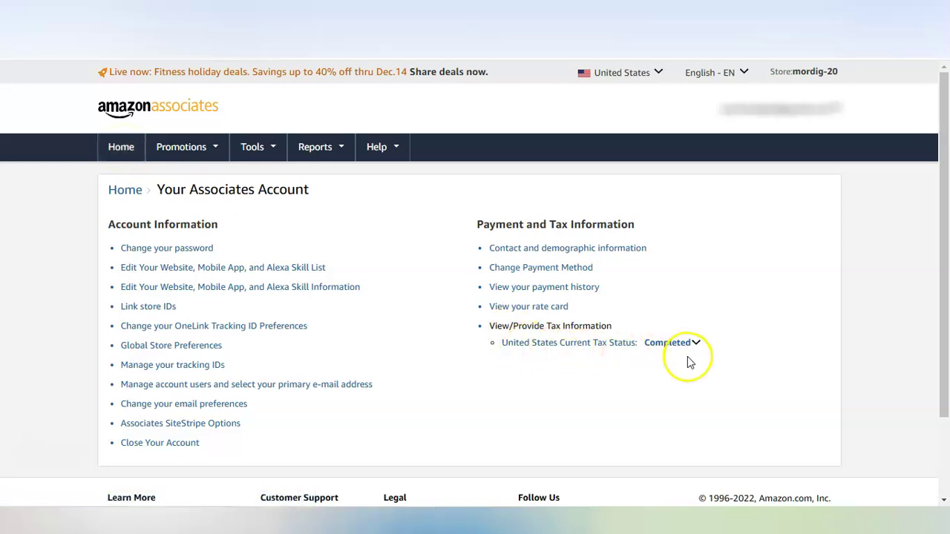
Go to the Home dashboard and review the $0.00 Earnings Overview and monthly summary.
left_click(121, 149)
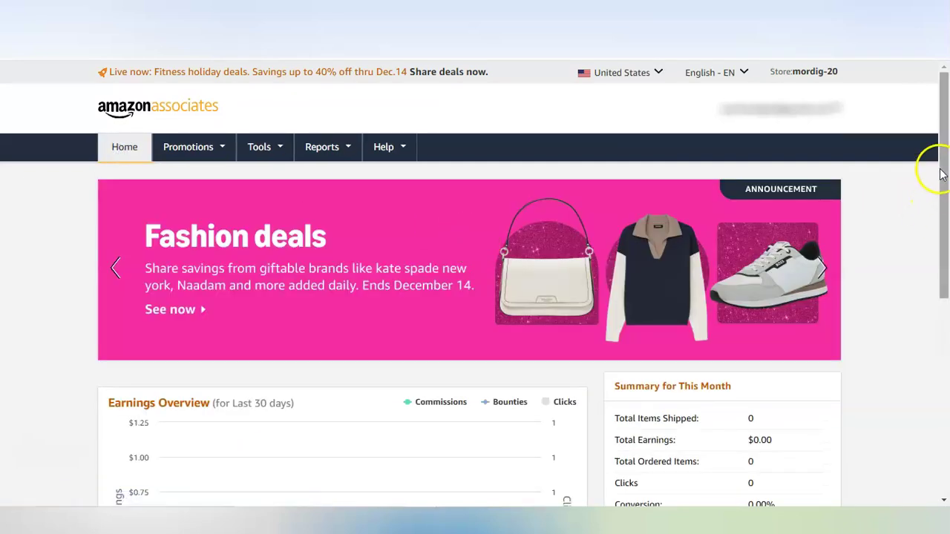
left_click_drag(946, 165, 947, 284)
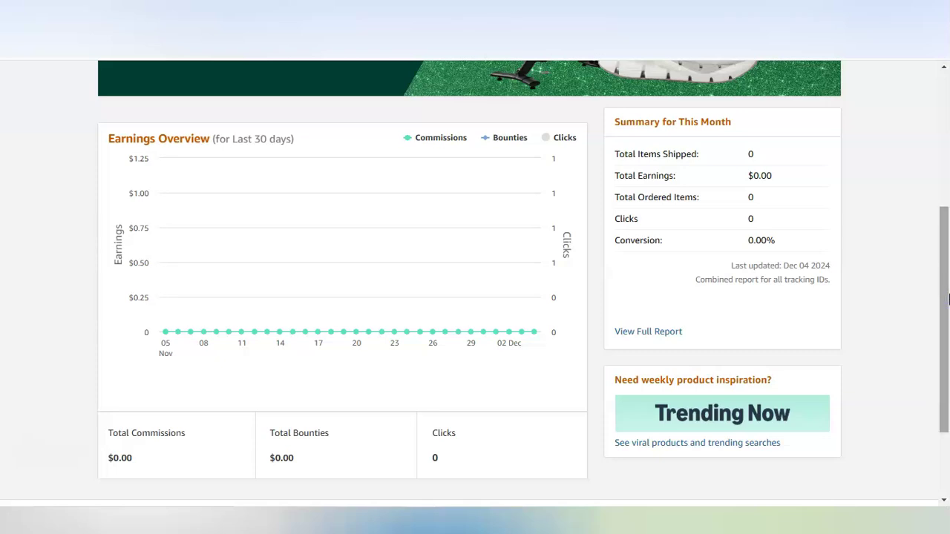
left_click(945, 276)
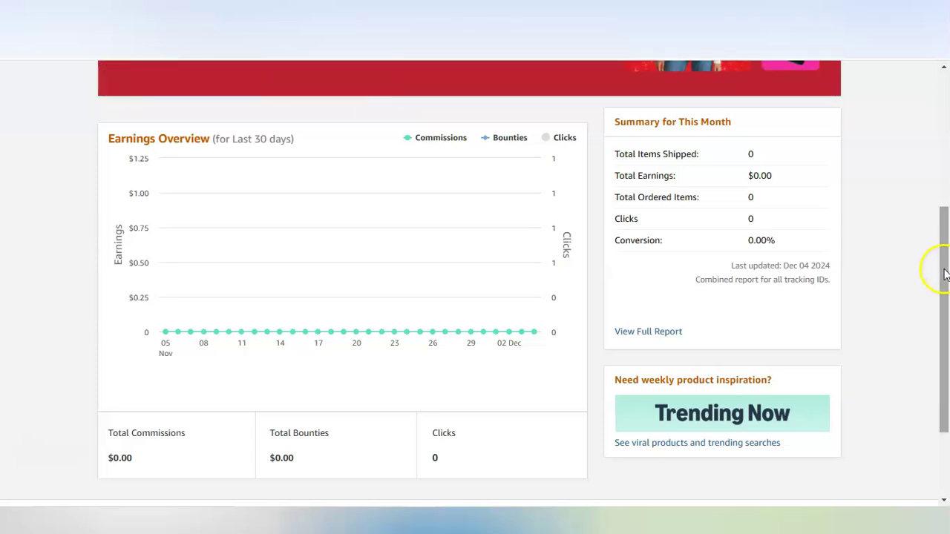
left_click_drag(946, 276, 944, 225)
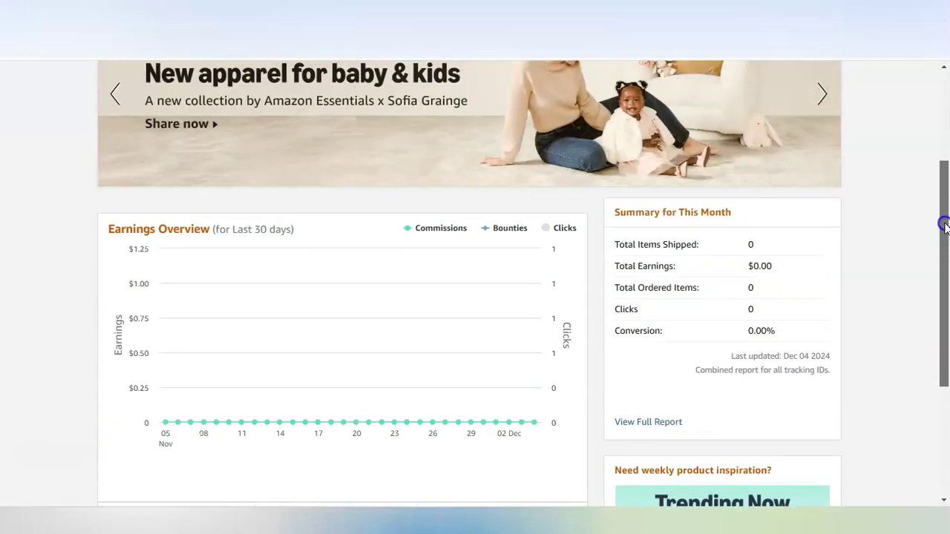
left_click_drag(945, 225, 946, 279)
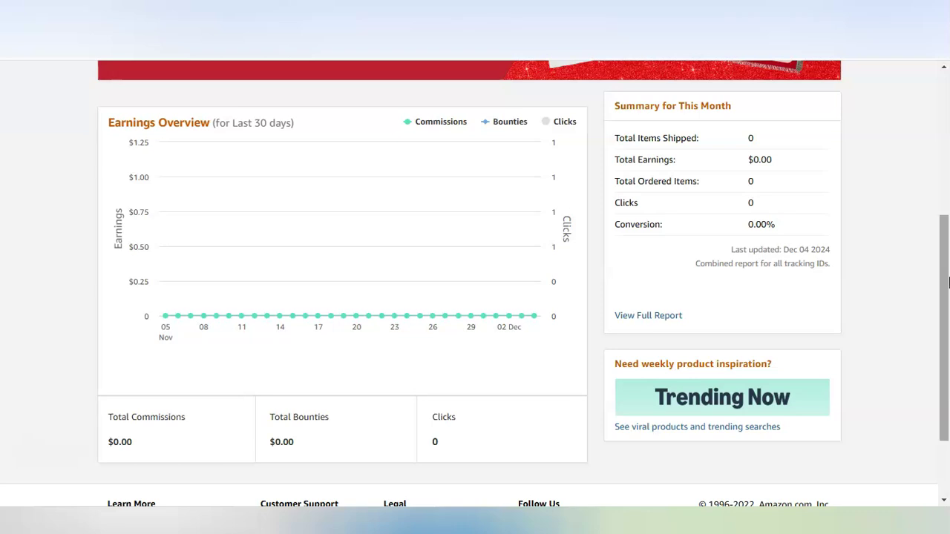
left_click_drag(946, 287, 947, 327)
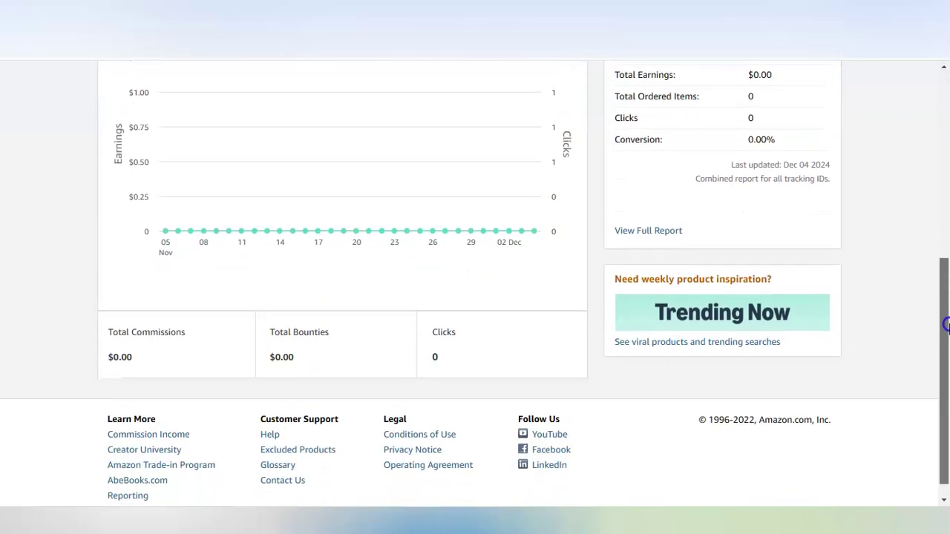